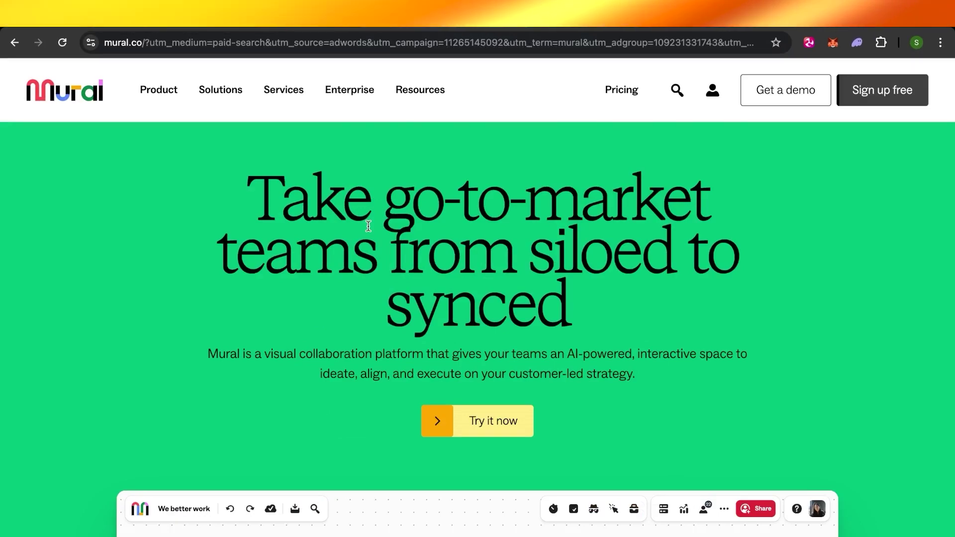
# Step: Replace the 'Untitled mural' board title with TEST, then bring up the template gallery
pyautogui.scroll(-10, 367, 226)
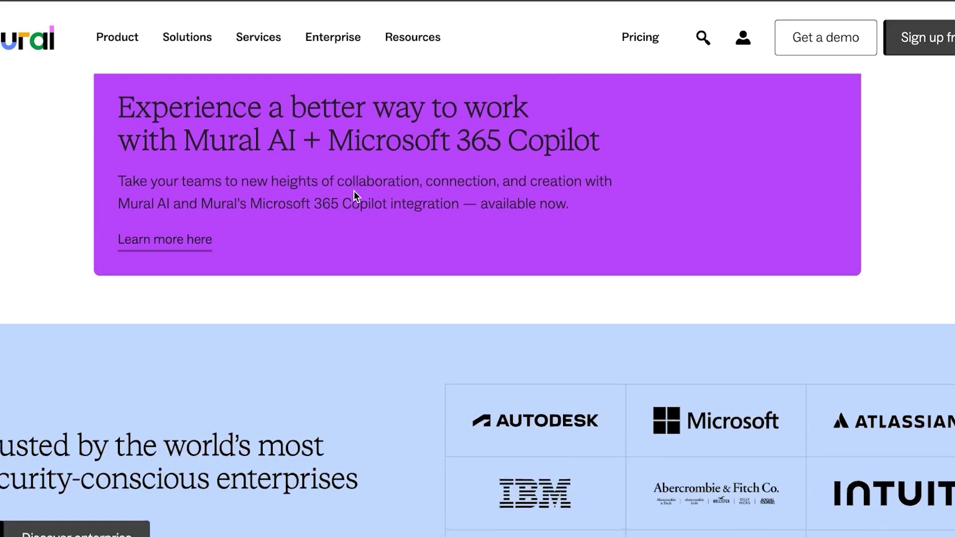
pyautogui.scroll(10, 354, 190)
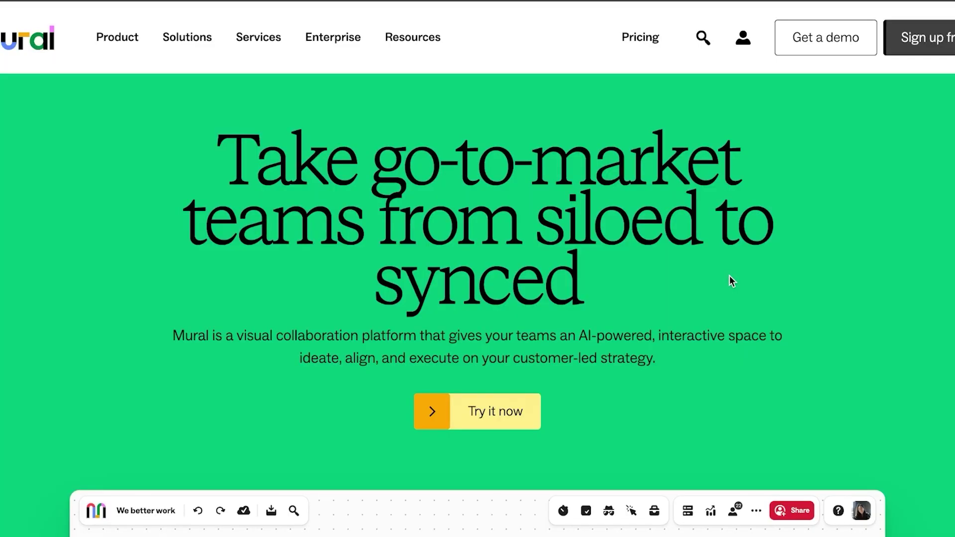
pyautogui.scroll(-4, 729, 276)
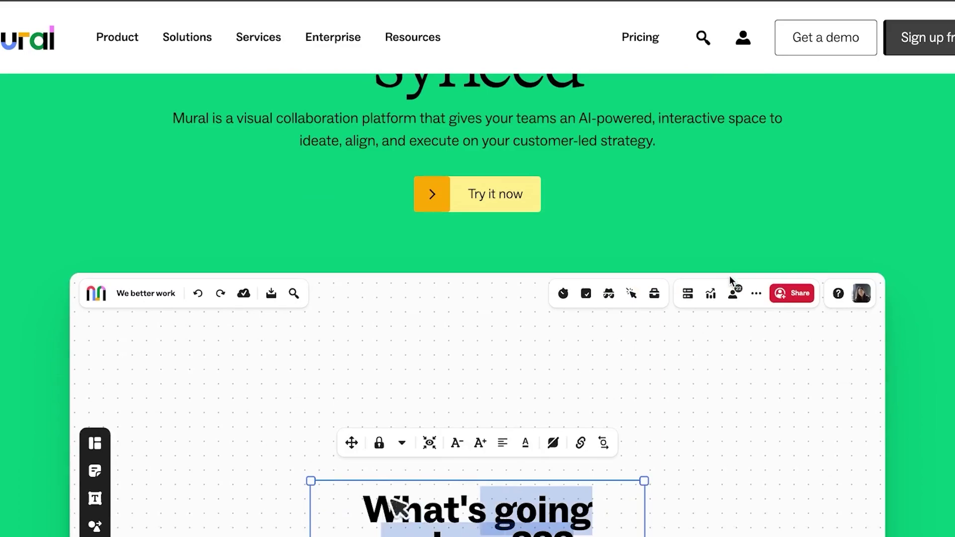
pyautogui.scroll(-2, 729, 276)
pyautogui.scroll(1, 729, 274)
pyautogui.scroll(-3, 729, 271)
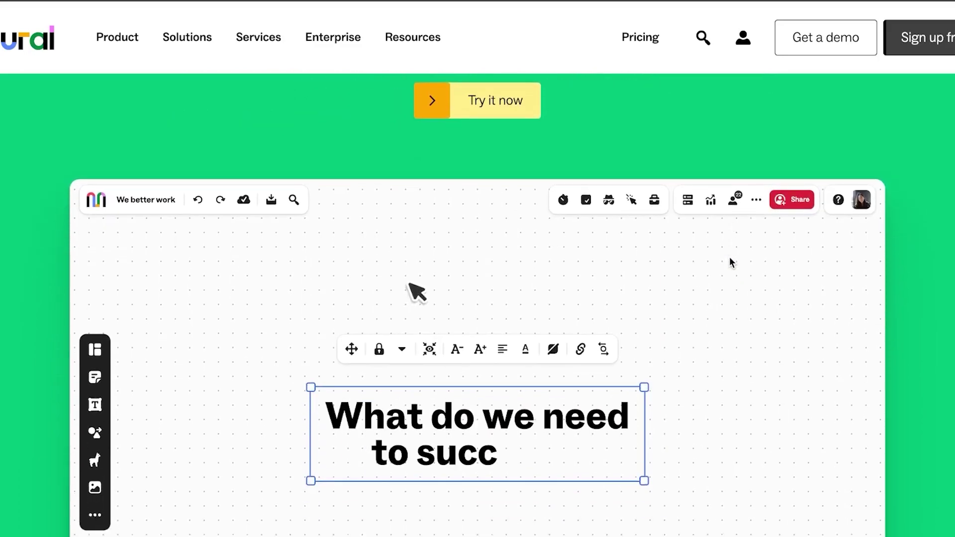
pyautogui.scroll(-6, 729, 258)
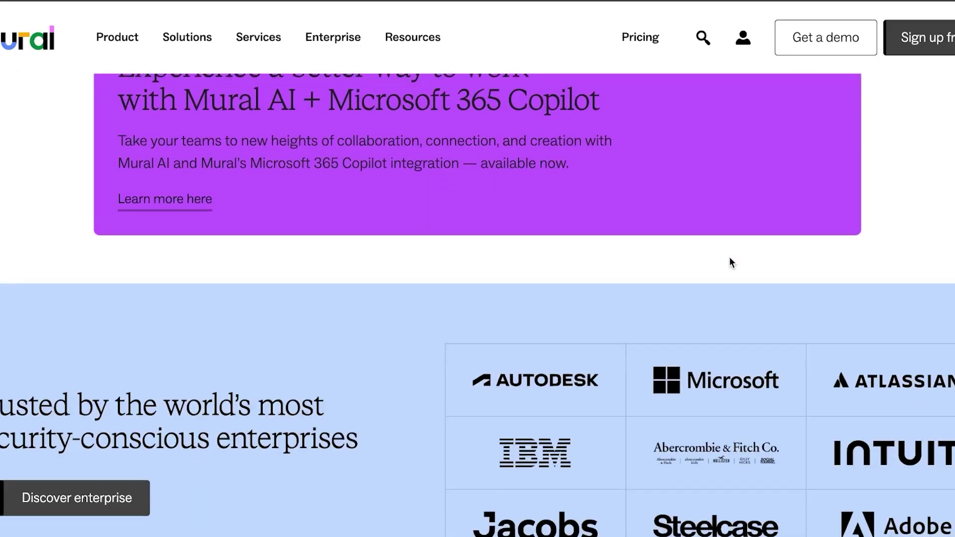
pyautogui.scroll(-5, 729, 258)
pyautogui.scroll(10, 729, 258)
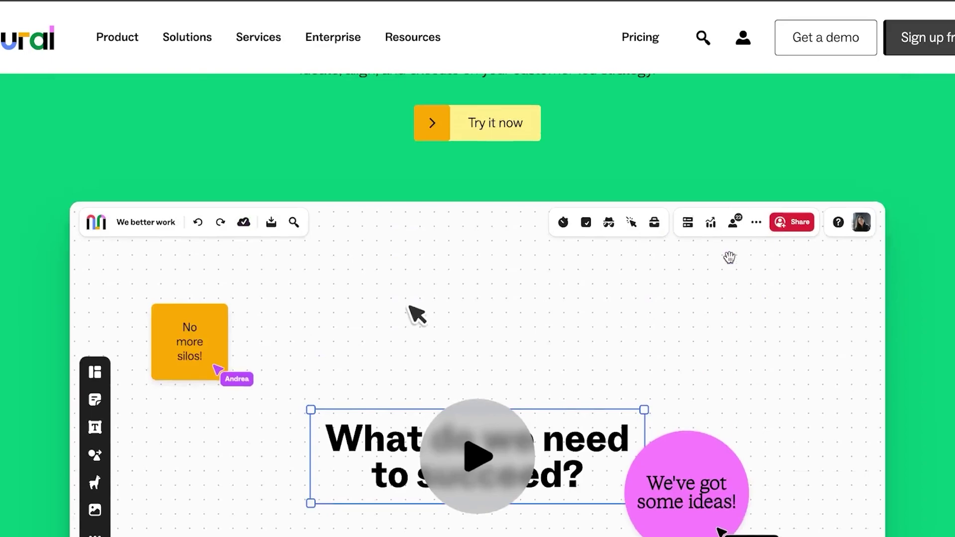
pyautogui.hscroll(2, 729, 256)
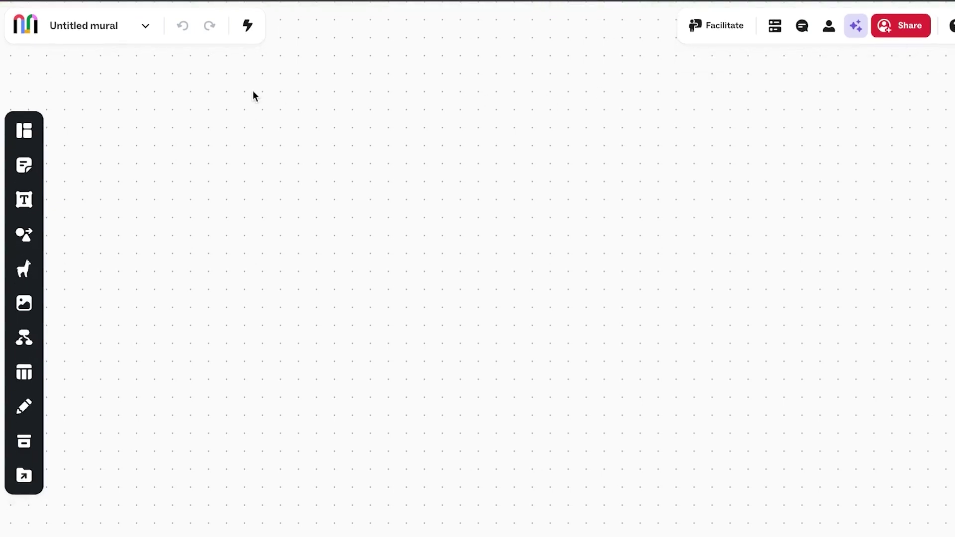
pyautogui.click(145, 26)
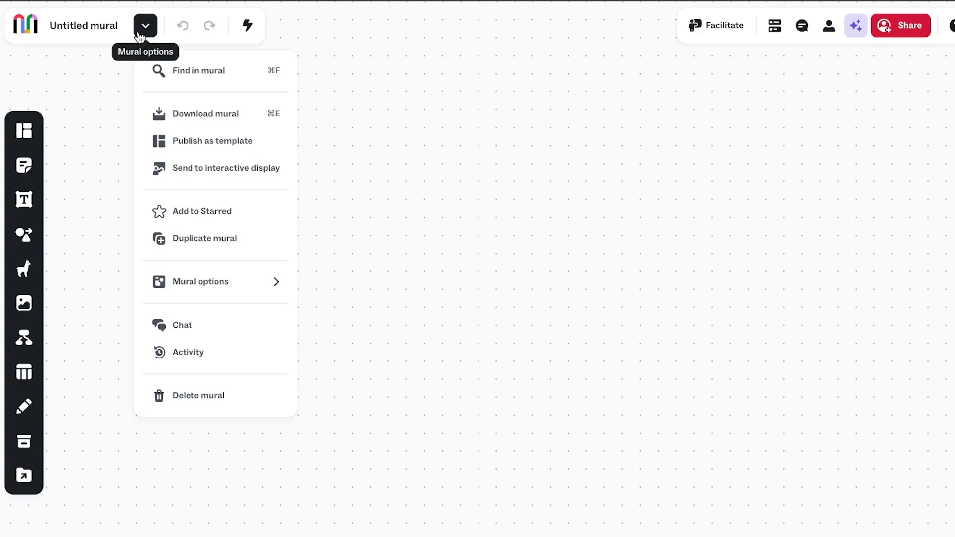
pyautogui.click(99, 26)
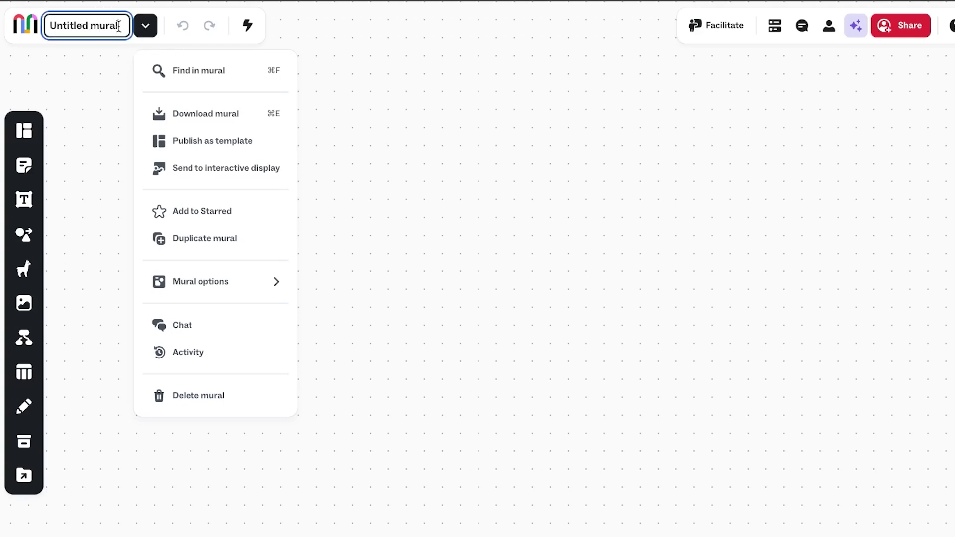
pyautogui.press('BackSpace')
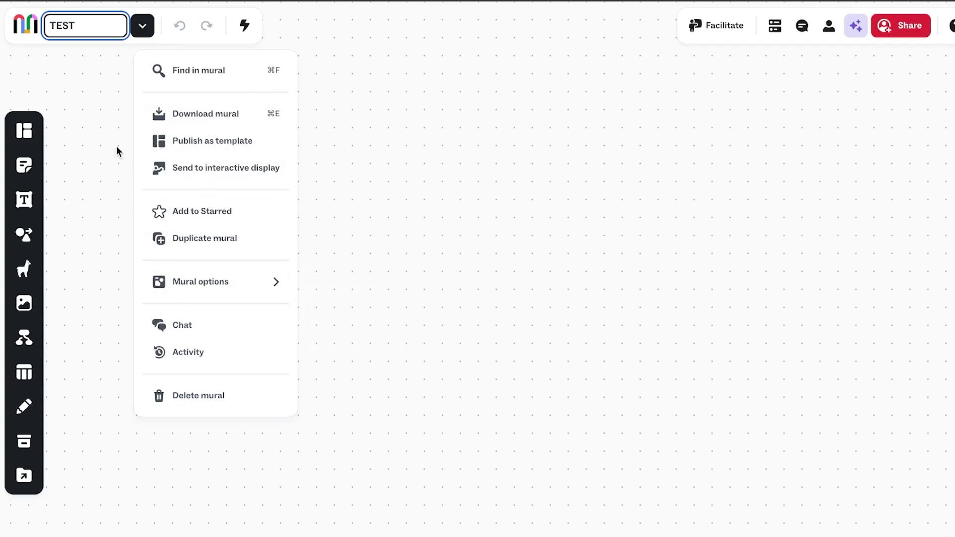
pyautogui.click(76, 135)
pyautogui.click(20, 134)
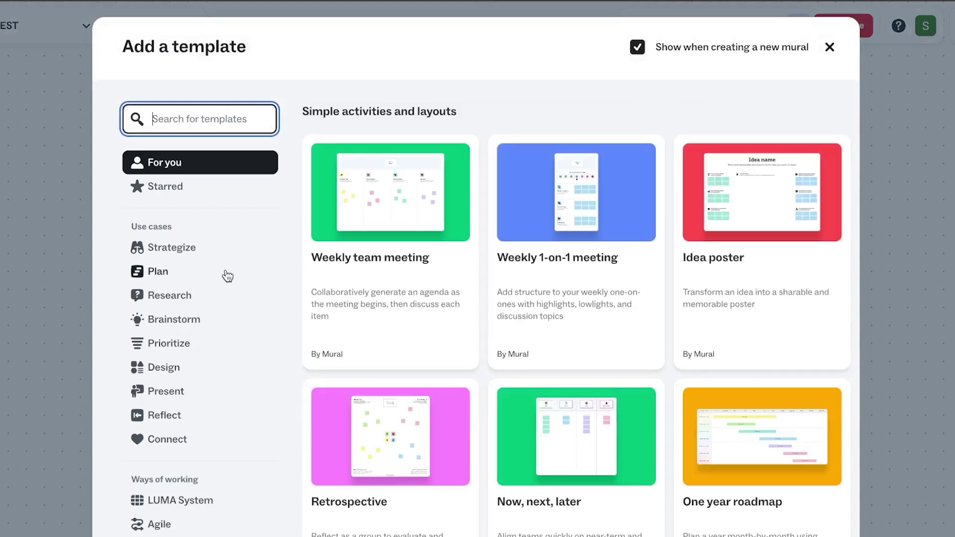
# Step: Browse the Strategize and Plan template categories
pyautogui.scroll(-10, 558, 243)
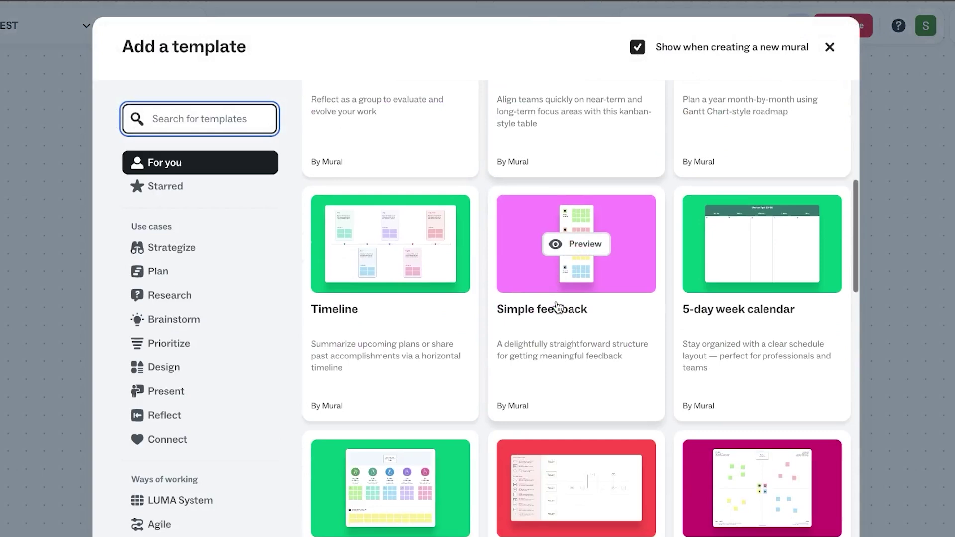
pyautogui.scroll(-5, 558, 297)
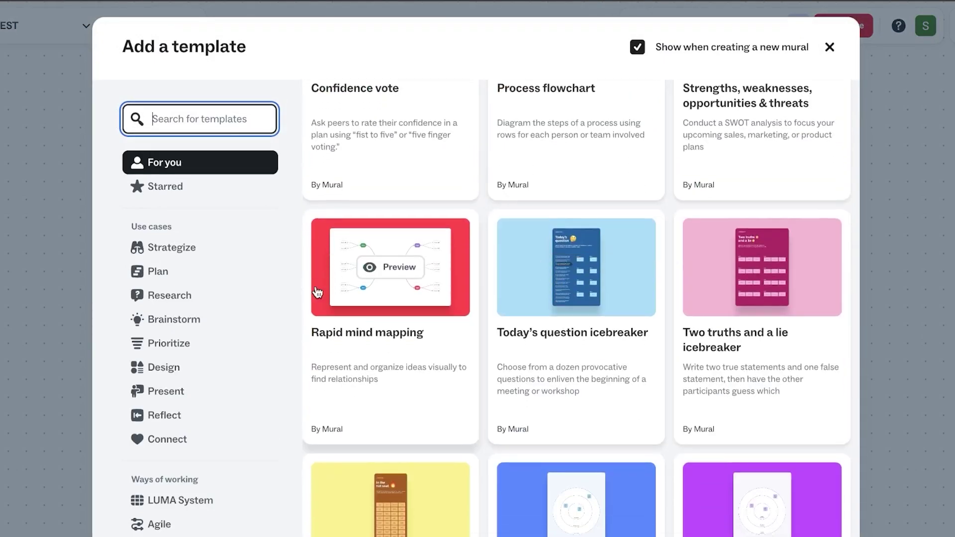
pyautogui.click(211, 257)
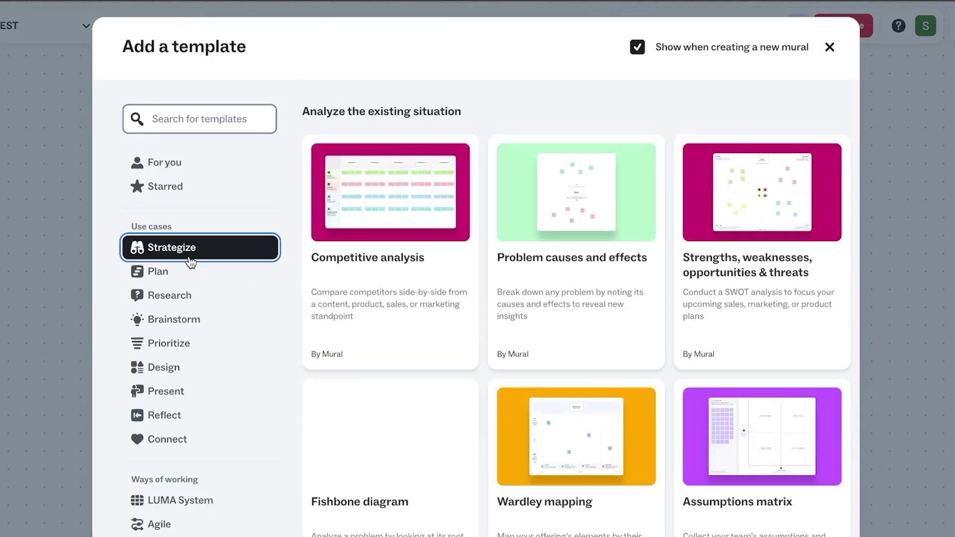
pyautogui.click(209, 279)
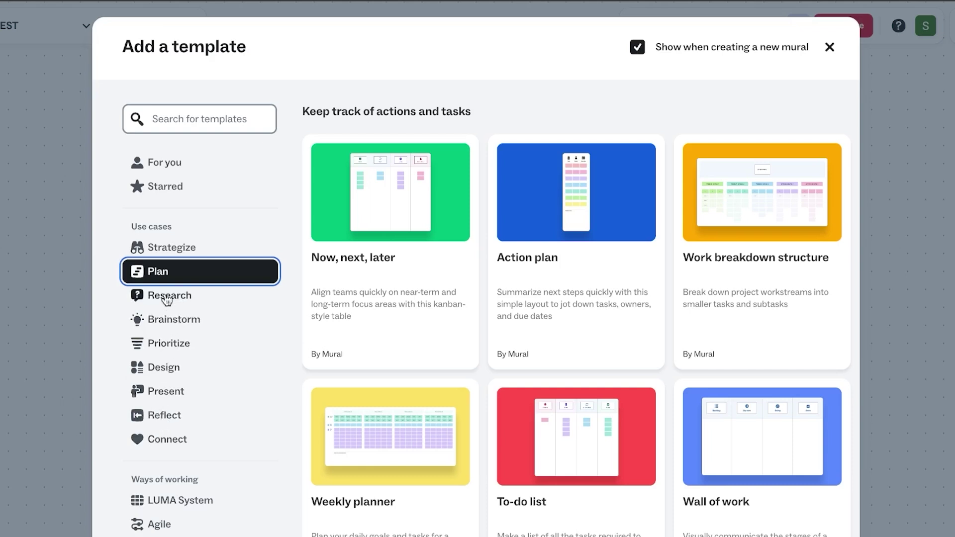
pyautogui.click(172, 248)
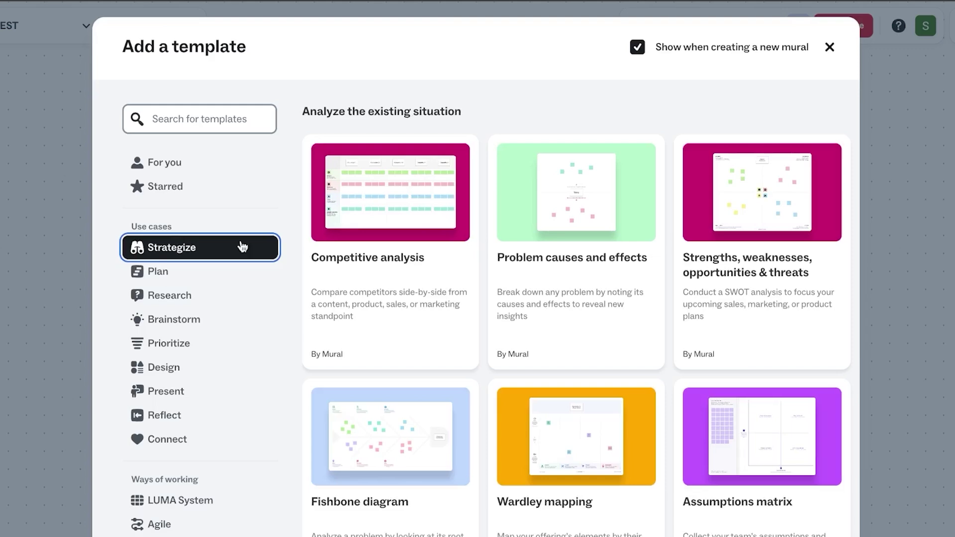
# Step: Scroll the templates, switch to Plan, and preview the To-do list template
pyautogui.scroll(-4, 694, 221)
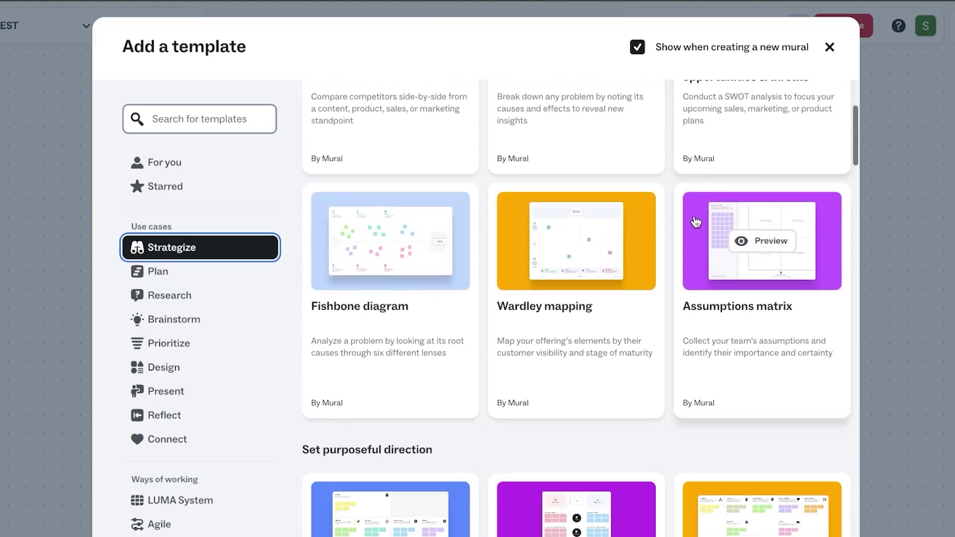
pyautogui.scroll(-7, 695, 221)
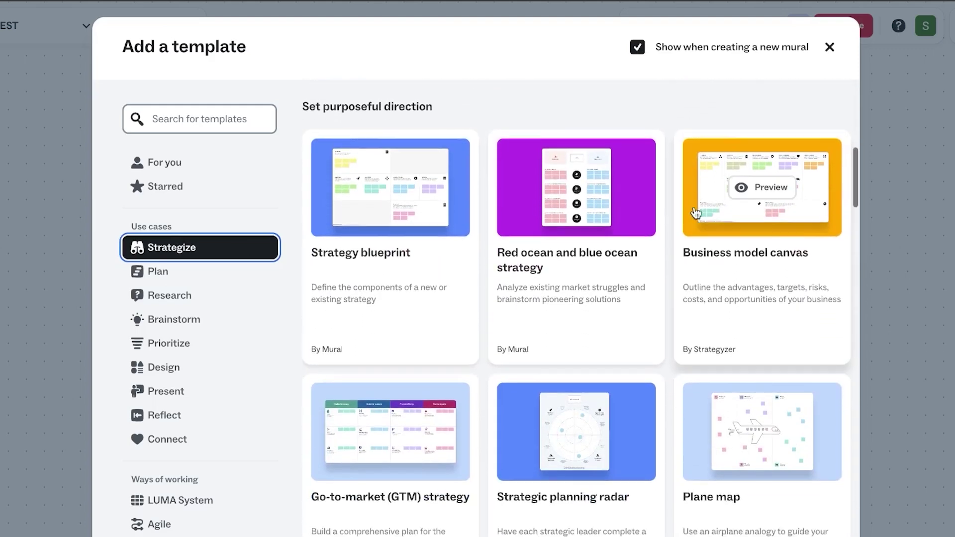
pyautogui.scroll(-4, 696, 211)
pyautogui.scroll(-6, 697, 192)
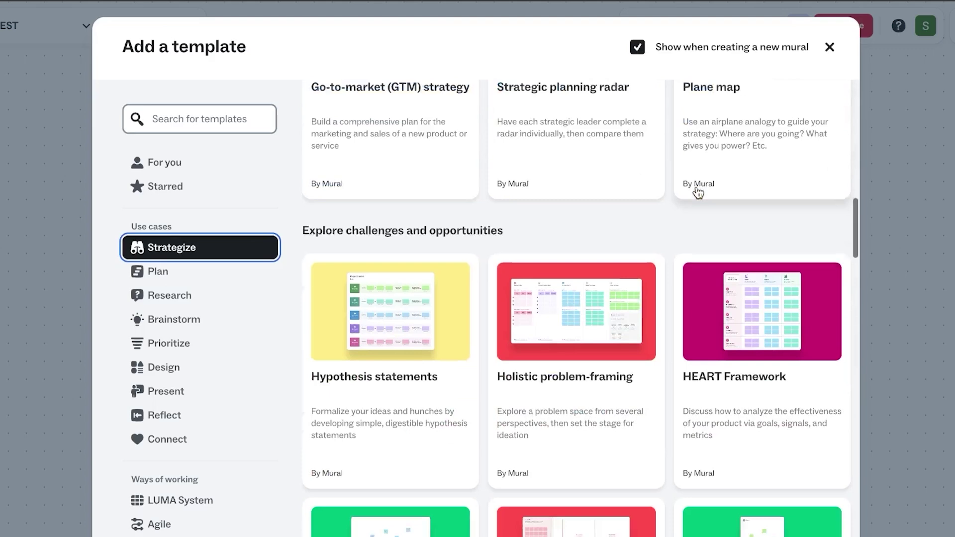
pyautogui.scroll(-6, 698, 191)
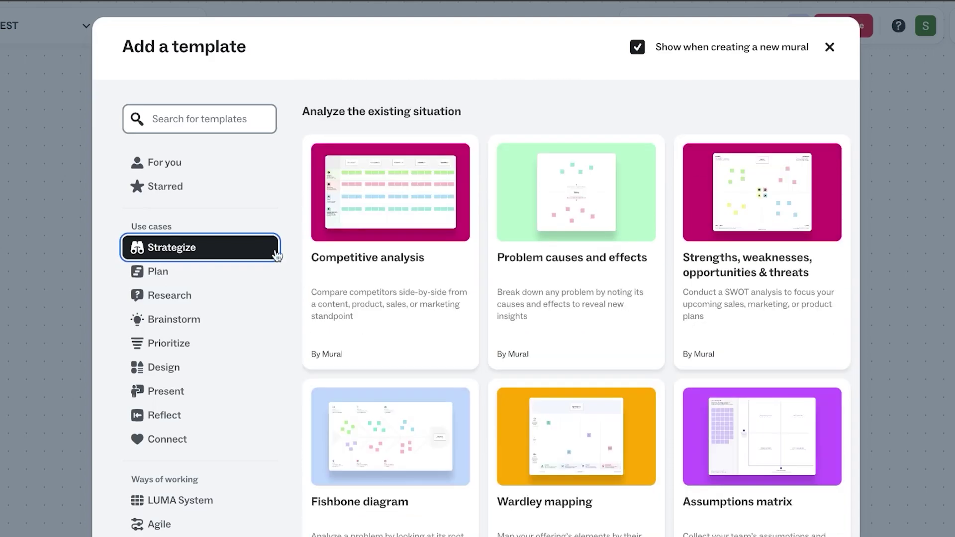
pyautogui.click(214, 278)
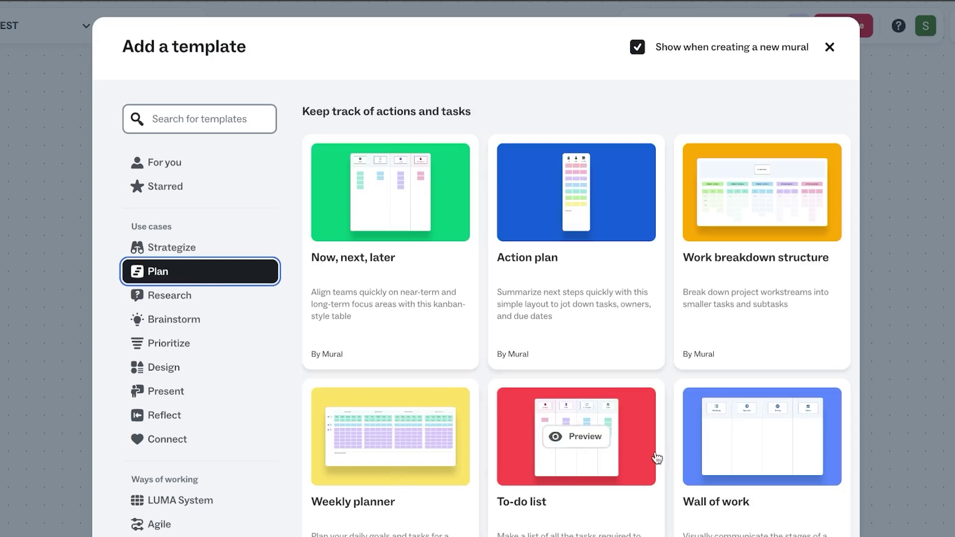
pyautogui.click(574, 437)
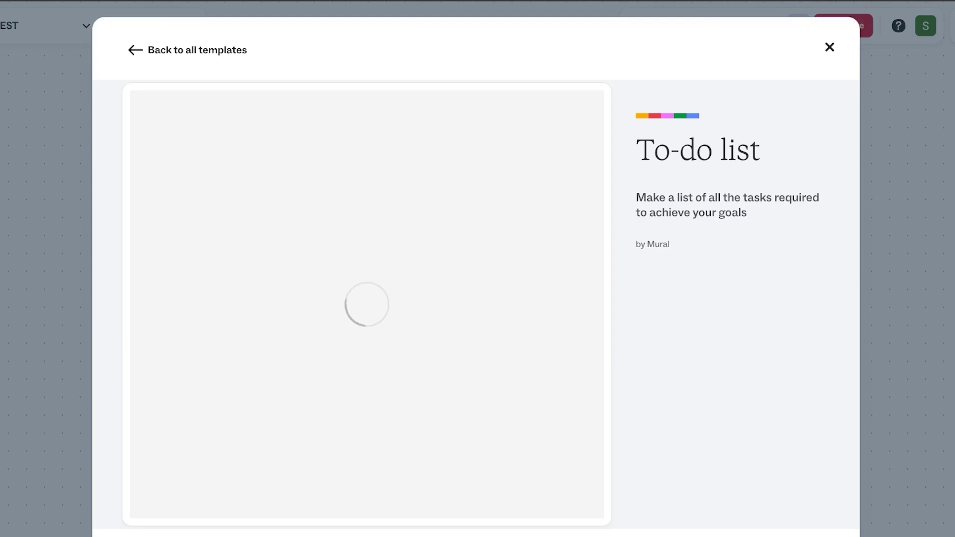
# Step: Add the To-do list template to the board and select the pink On hold note
pyautogui.click(746, 533)
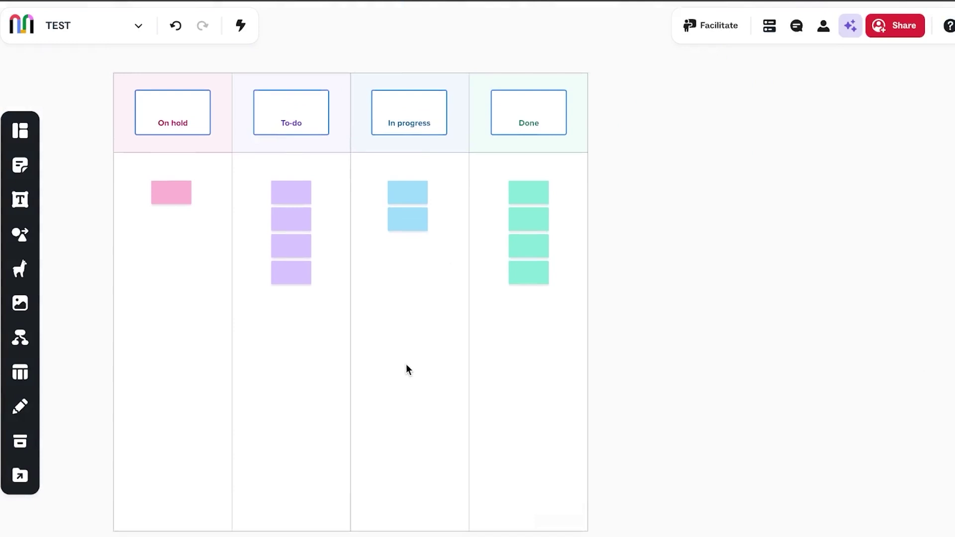
pyautogui.click(383, 361)
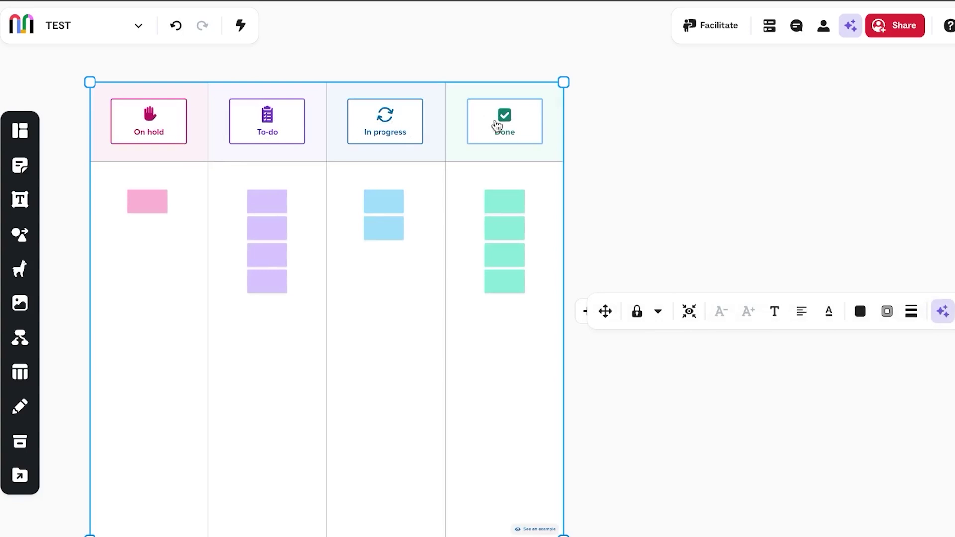
pyautogui.click(137, 206)
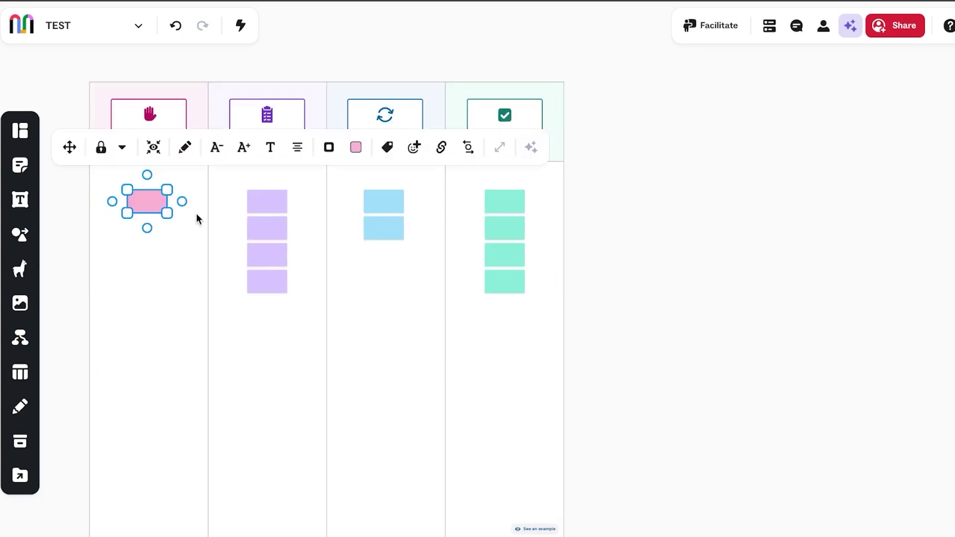
pyautogui.click(162, 258)
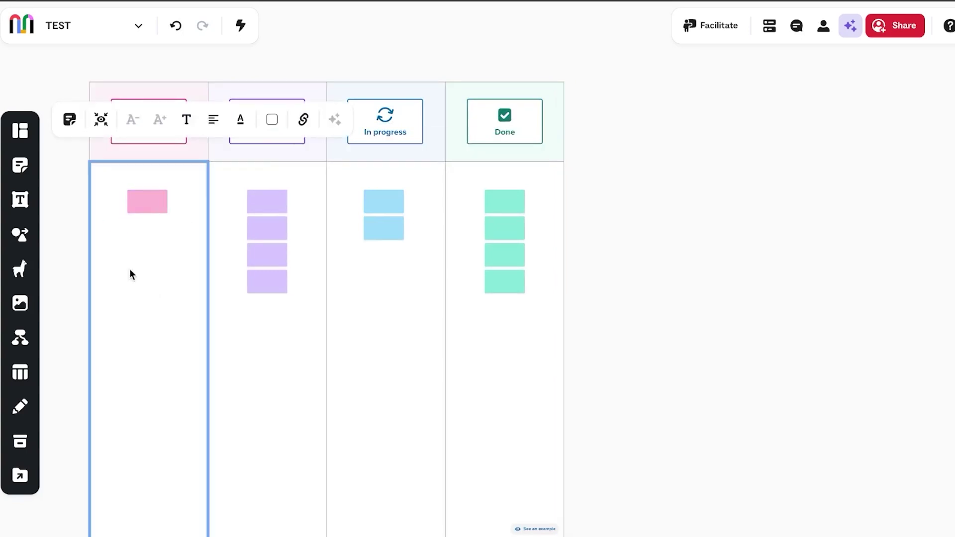
pyautogui.click(156, 207)
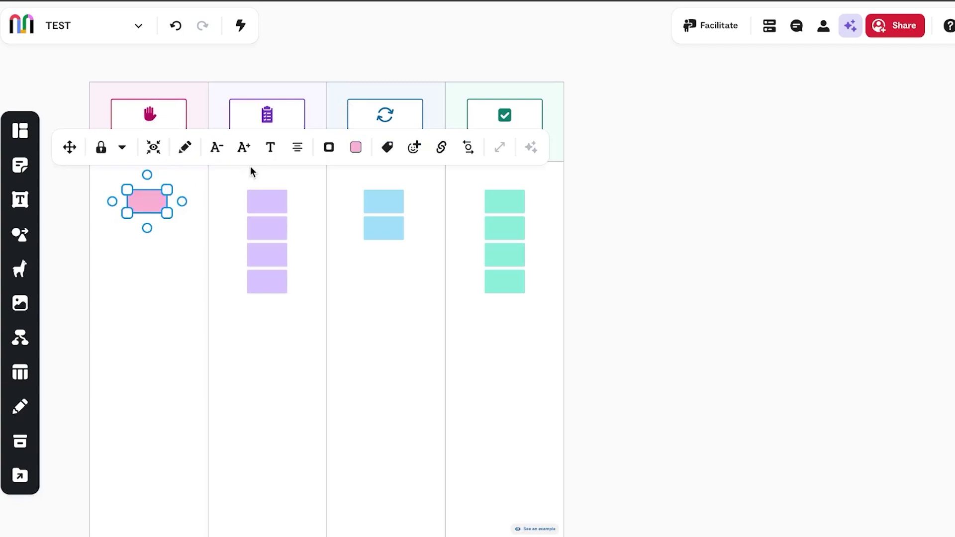
# Step: Set the pink sticky note's font to Museo Slab
pyautogui.click(271, 149)
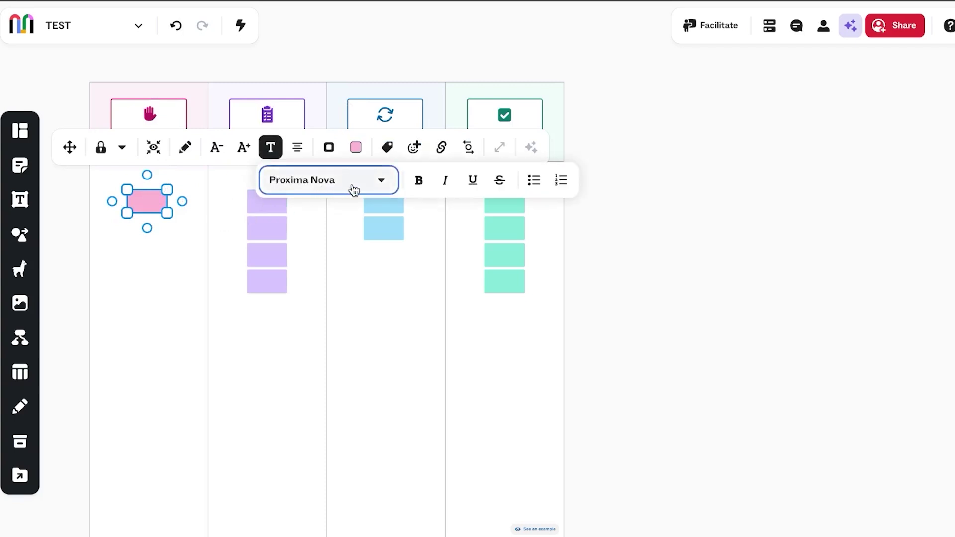
pyautogui.click(126, 214)
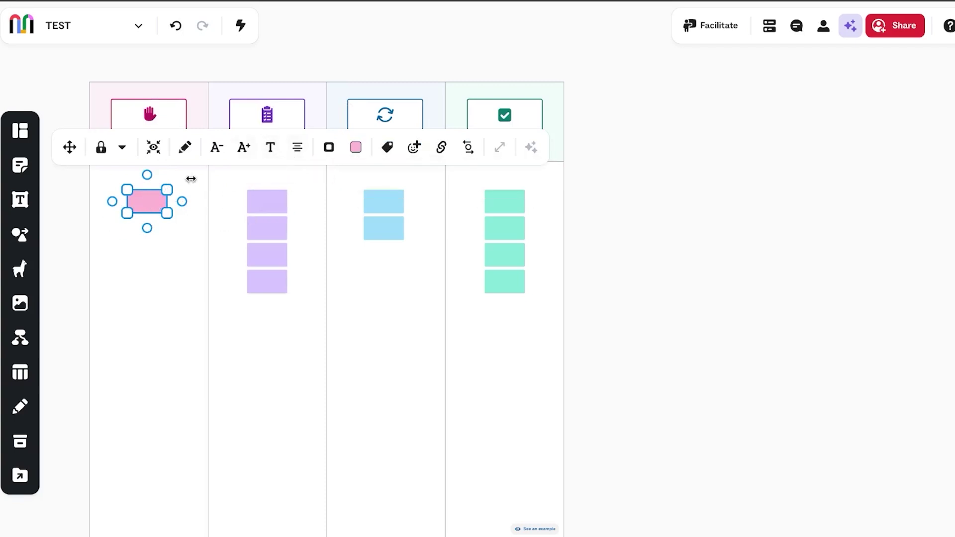
pyautogui.click(270, 147)
pyautogui.click(332, 182)
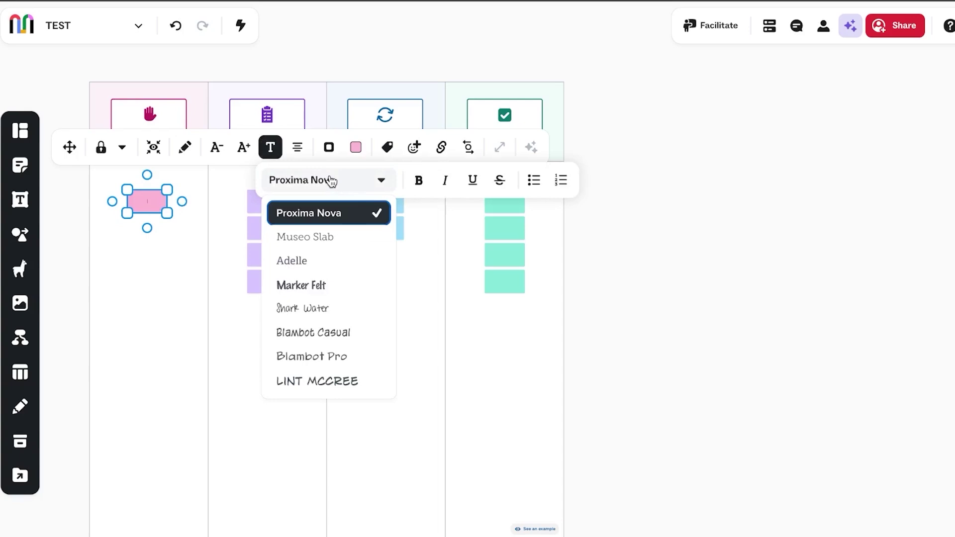
pyautogui.click(321, 236)
pyautogui.click(648, 128)
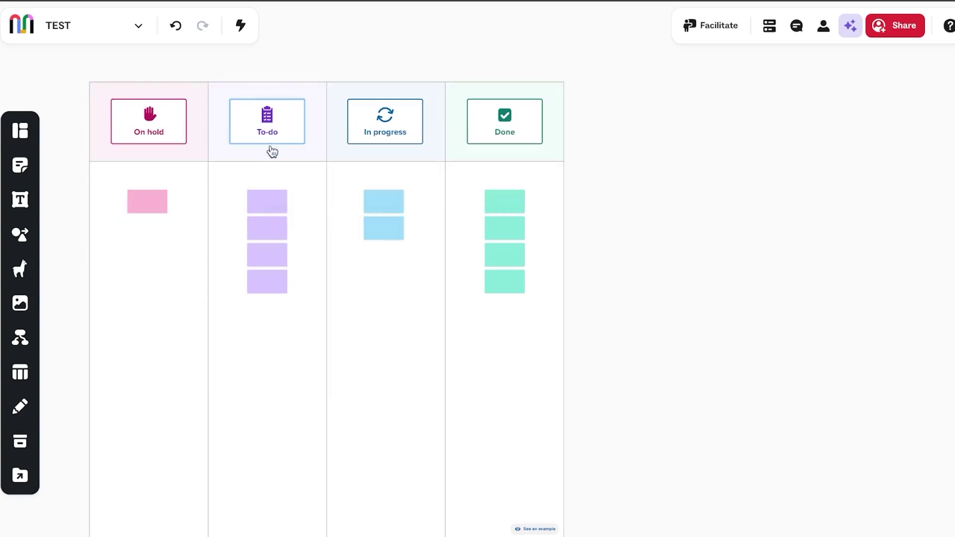
pyautogui.hscroll(2, 38, 172)
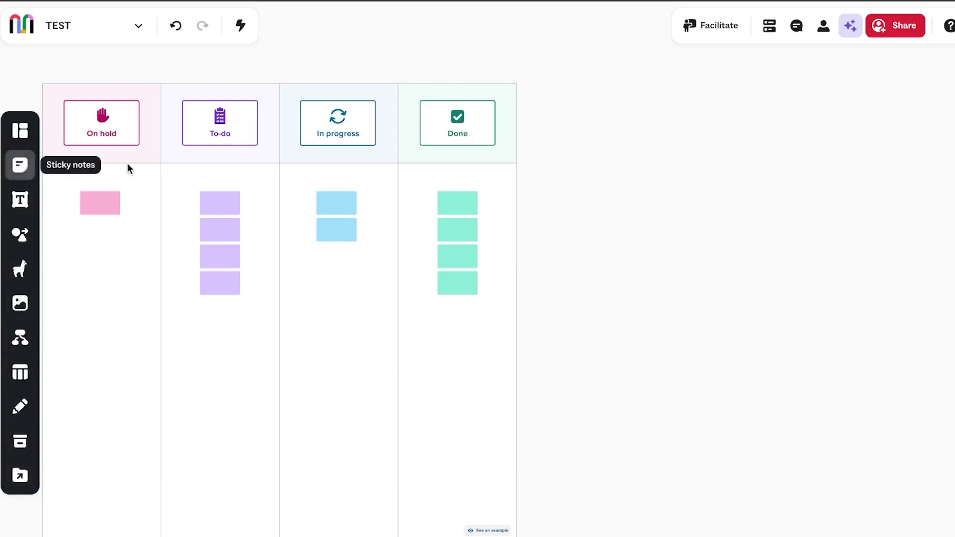
# Step: Heighten the kanban header row and append two empty columns after Done, making six columns
pyautogui.moveTo(499, 163); pyautogui.dragTo(591, 180)
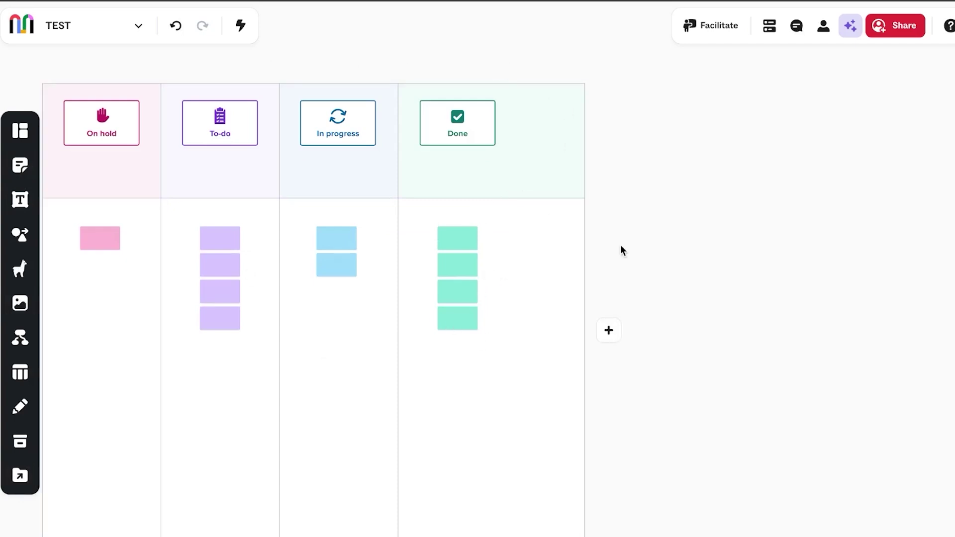
pyautogui.click(608, 338)
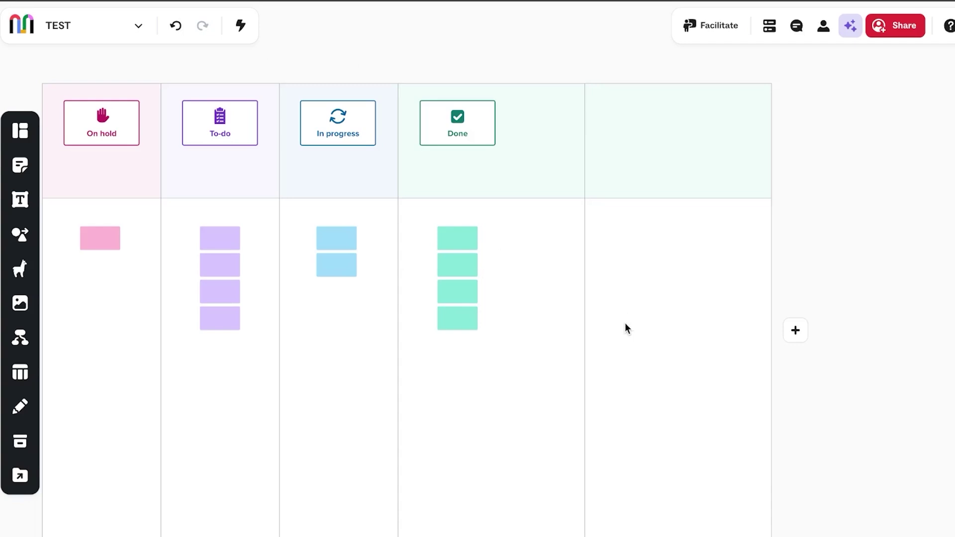
pyautogui.click(797, 333)
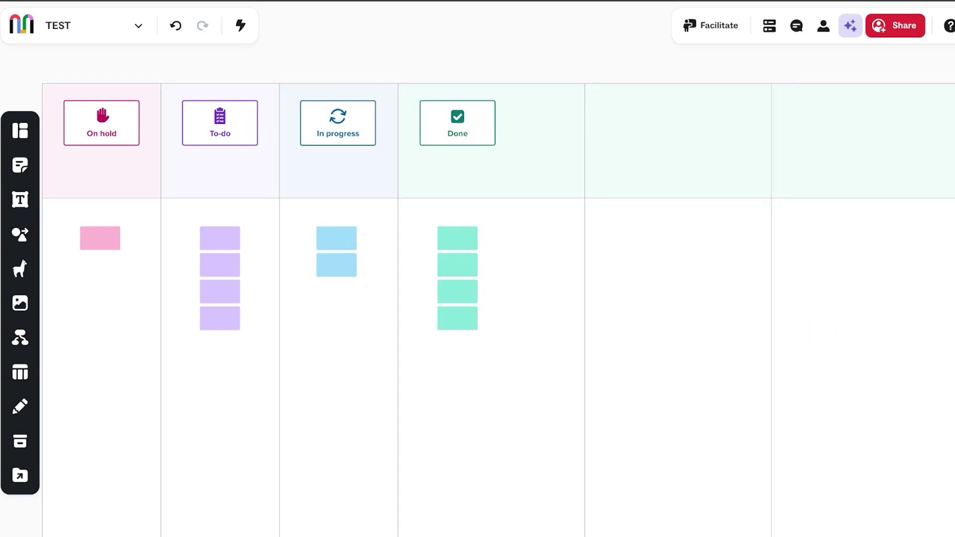
pyautogui.click(904, 182)
pyautogui.click(882, 277)
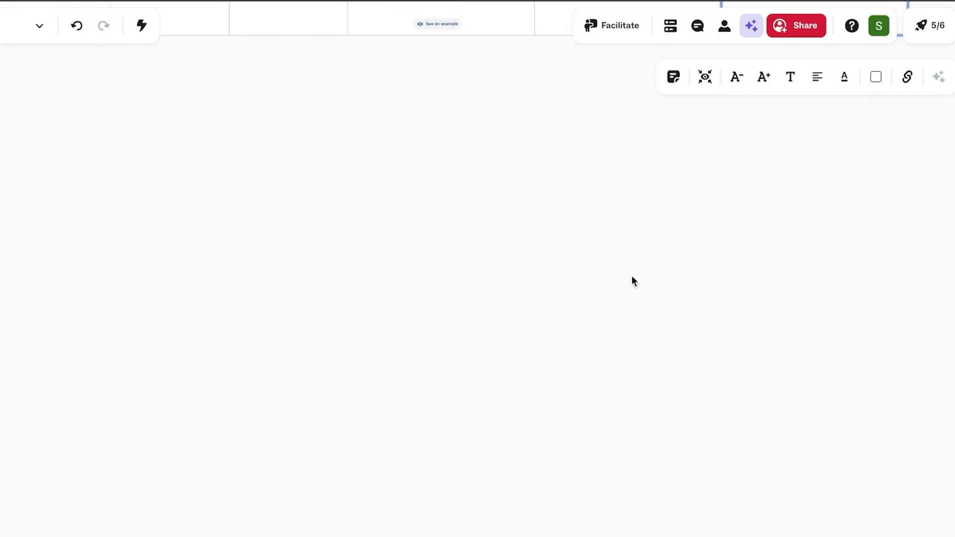
# Step: Add a heading reading 'TEST VIDEO PRODUCTION' and move it to the board's top-left
pyautogui.click(26, 202)
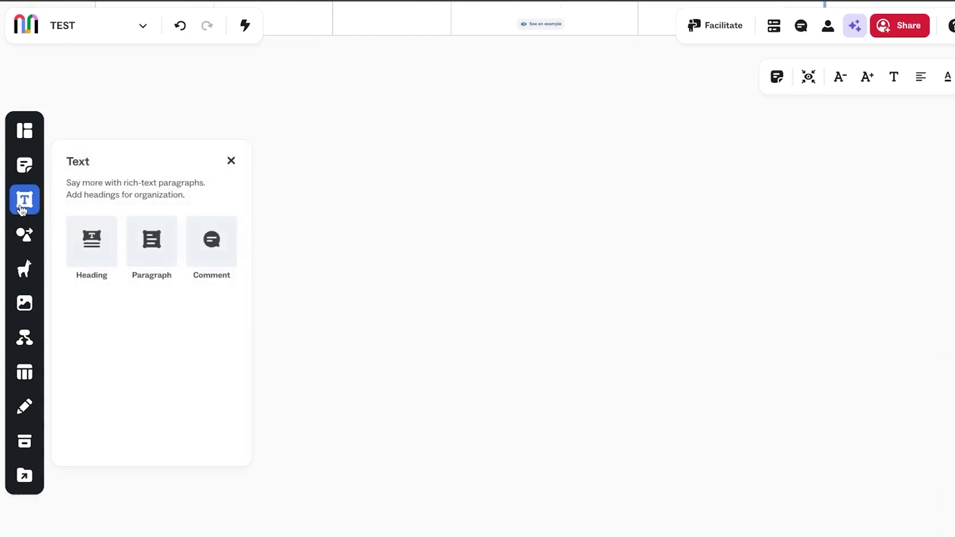
pyautogui.click(86, 262)
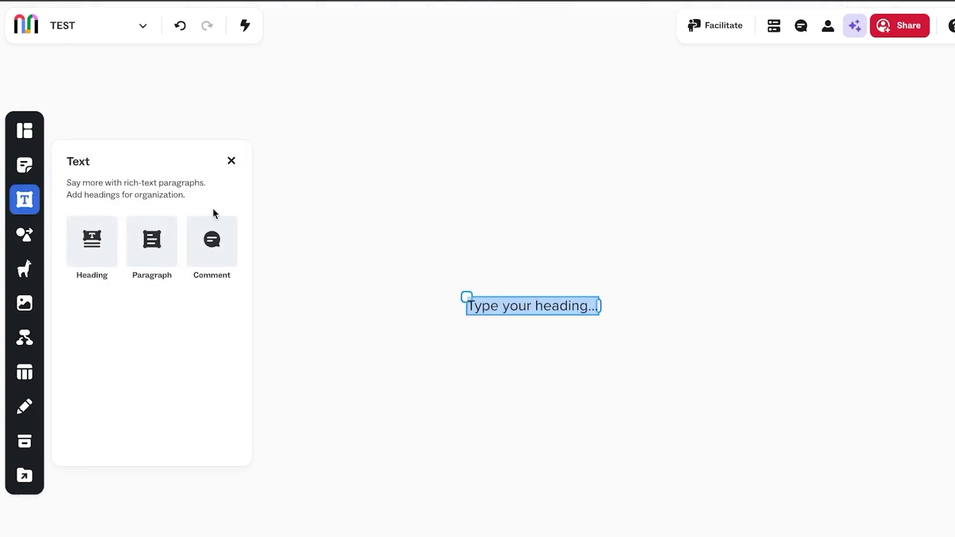
pyautogui.moveTo(514, 298); pyautogui.dragTo(282, 134)
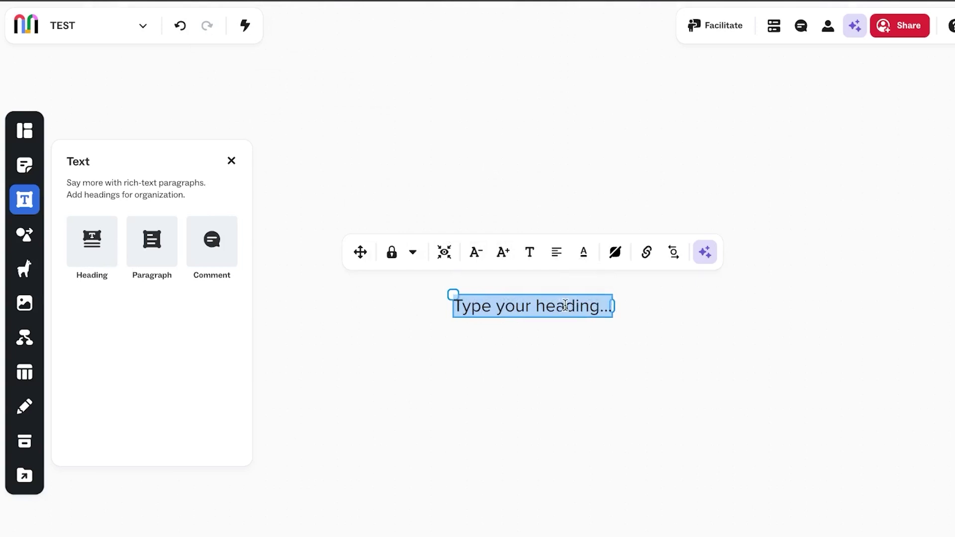
pyautogui.press('BackSpace')
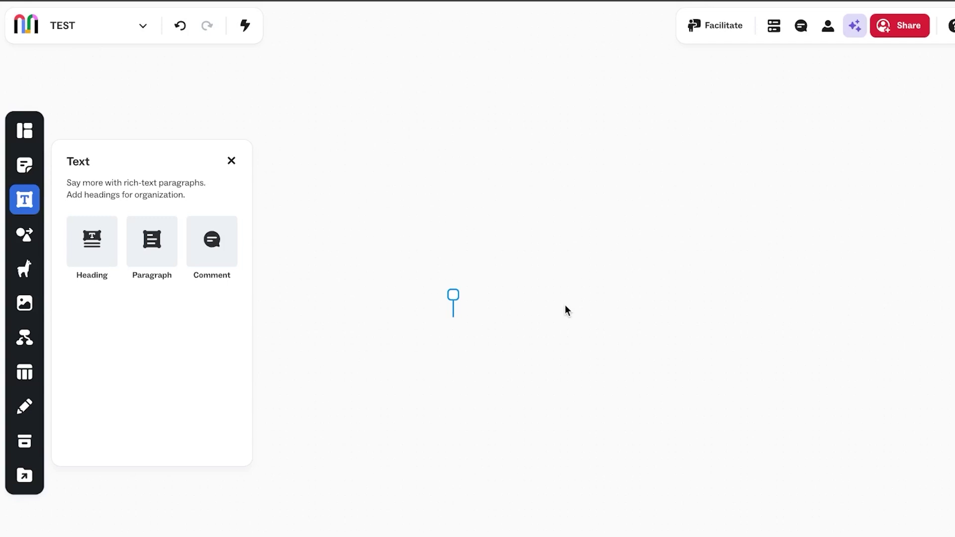
pyautogui.write('TE')
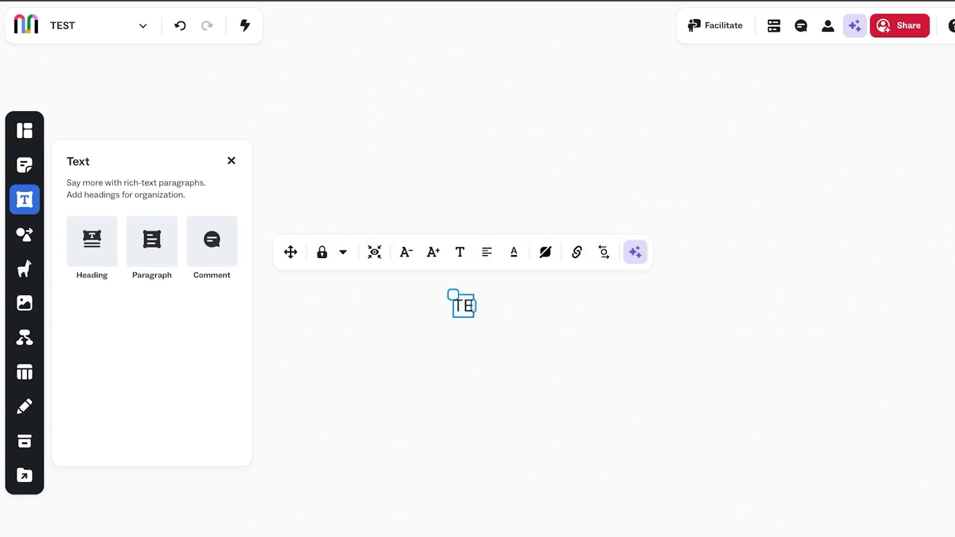
pyautogui.write('ST VI')
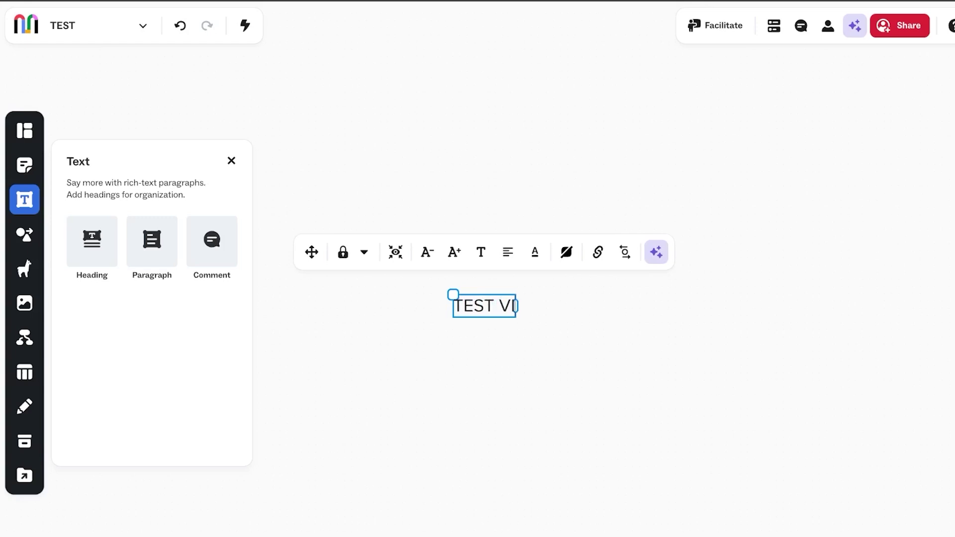
pyautogui.write('DEO PRODU')
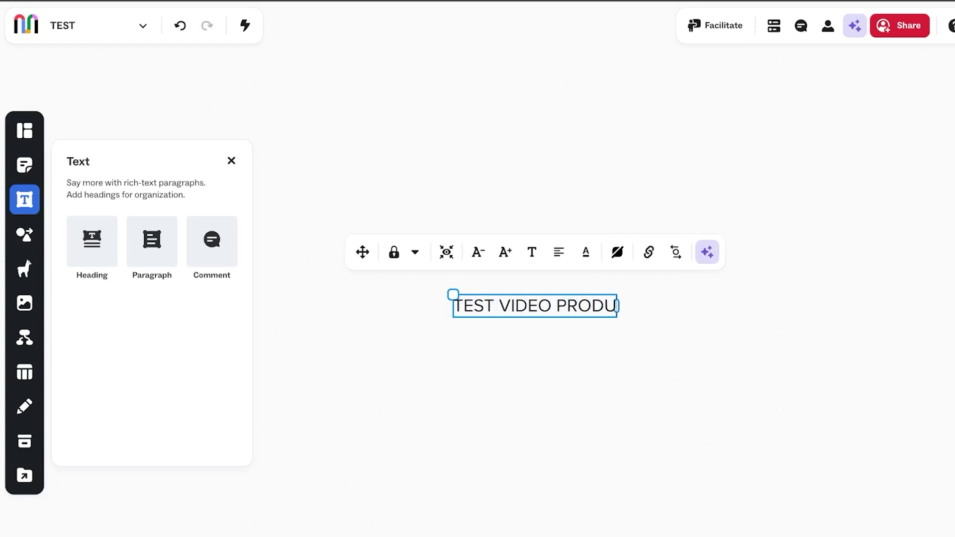
pyautogui.write('CTION')
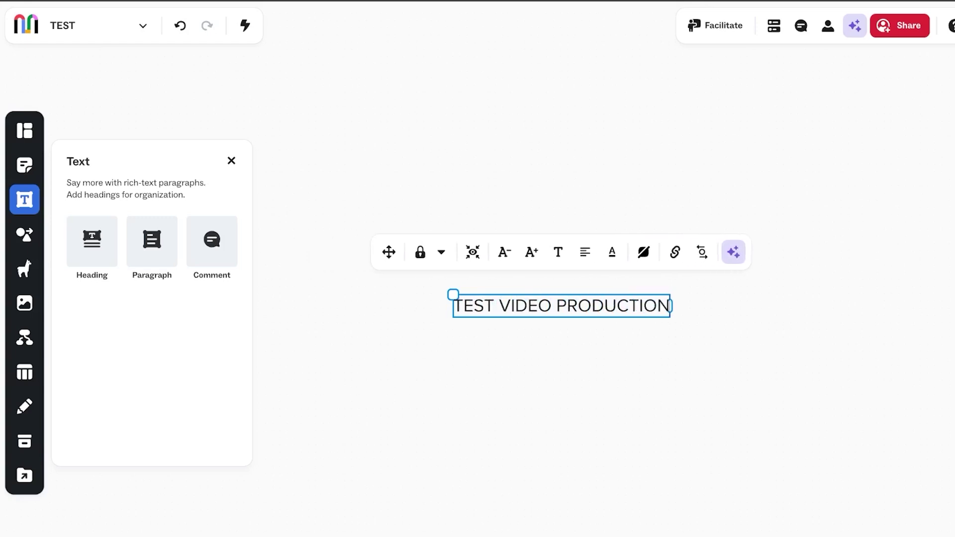
pyautogui.click(793, 323)
pyautogui.moveTo(554, 319); pyautogui.dragTo(238, 87)
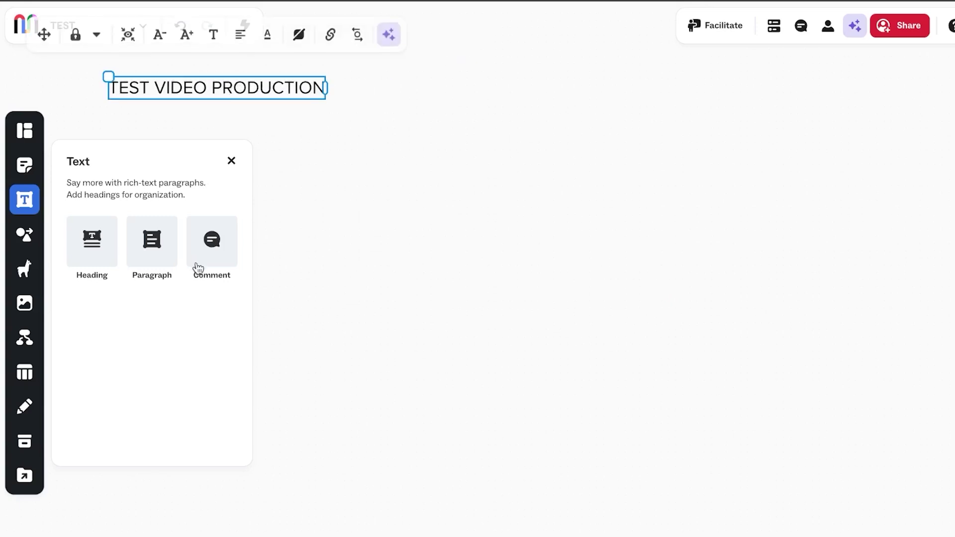
# Step: Add a paragraph reading 'THIS IS MY TEDT PROJECT' and position it beneath the heading
pyautogui.click(150, 269)
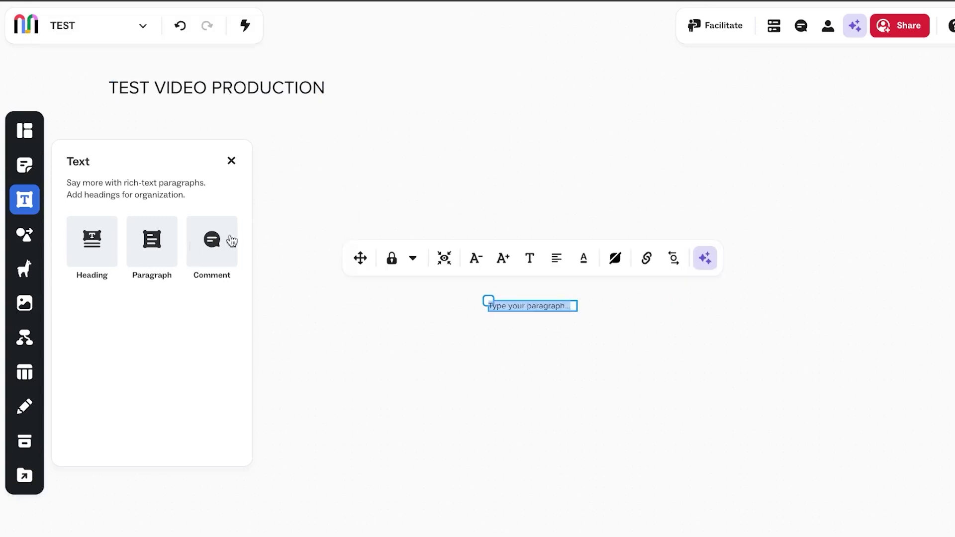
pyautogui.click(574, 312)
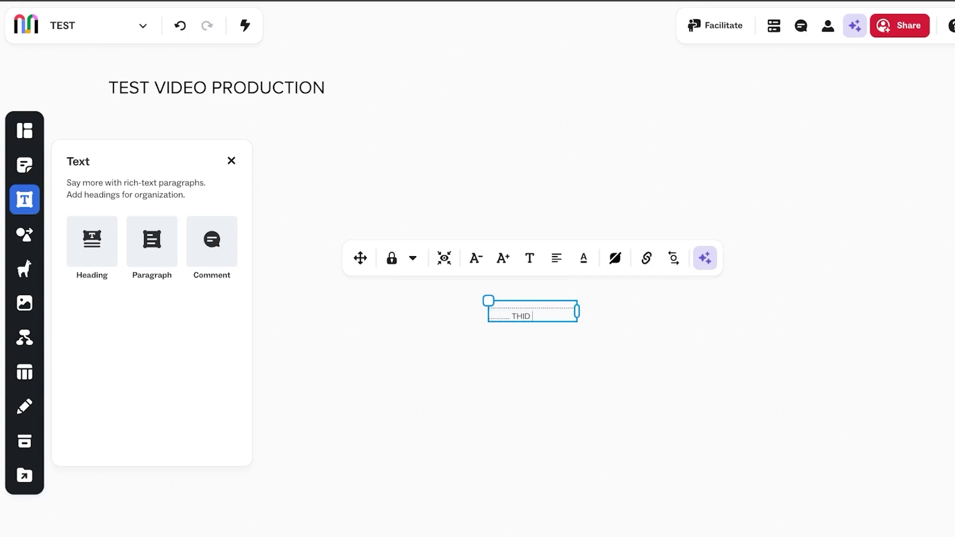
pyautogui.press('BackSpace')
pyautogui.press('BackSpace')
pyautogui.press('BackSpace')
pyautogui.press('BackSpace')
pyautogui.write('S IS MY TEDT PROJECT')
pyautogui.press('Escape')
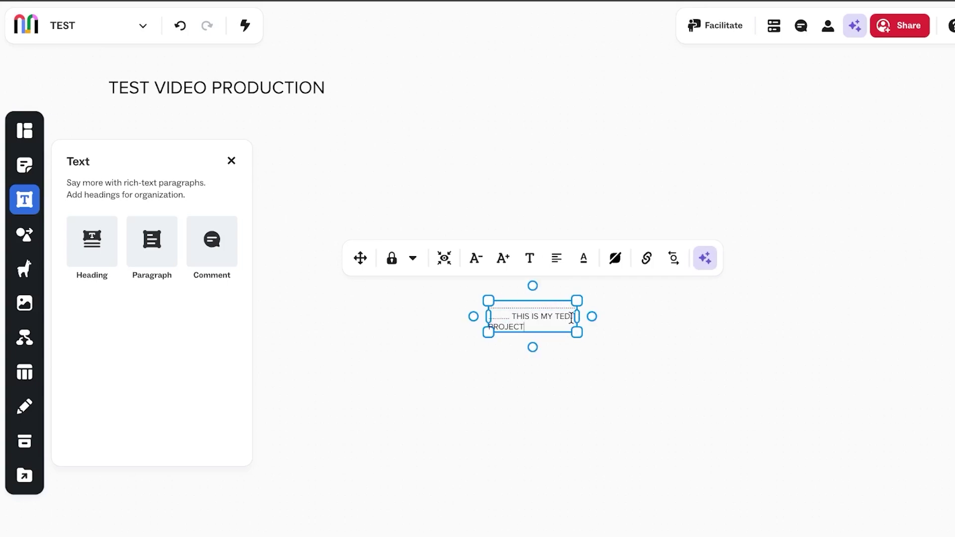
pyautogui.click(537, 336)
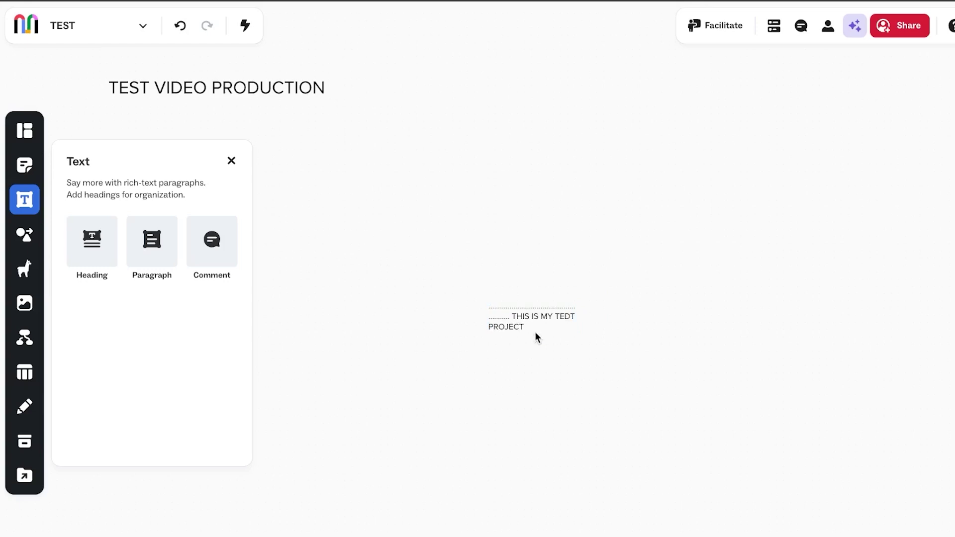
pyautogui.moveTo(522, 335); pyautogui.dragTo(323, 150)
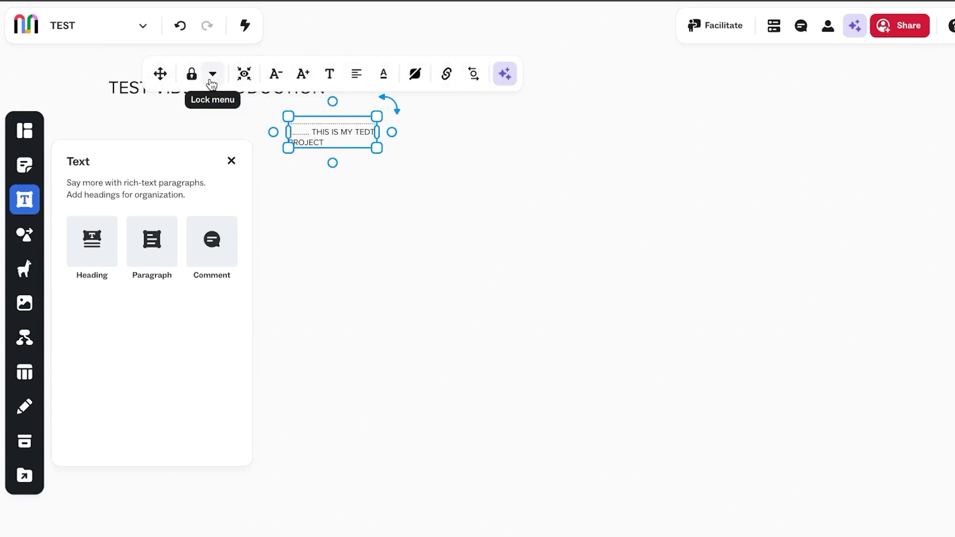
# Step: Bold the project paragraph, enlarge its box, and shift the dotted line left
pyautogui.click(341, 76)
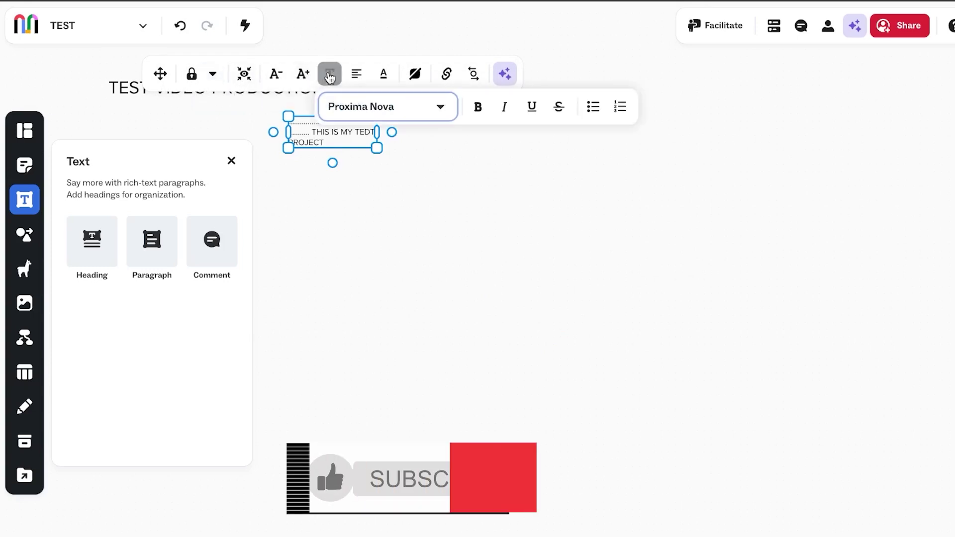
pyautogui.click(477, 106)
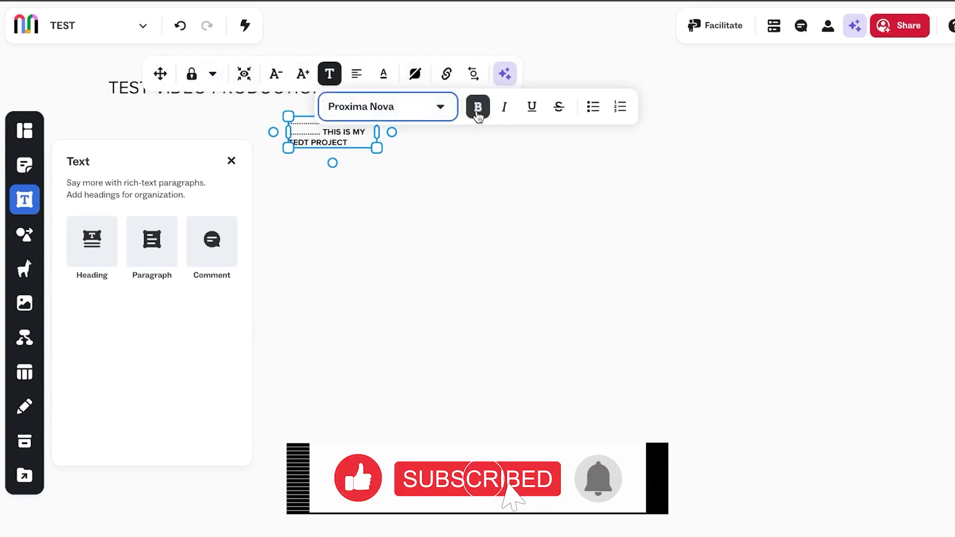
pyautogui.click(356, 74)
pyautogui.moveTo(377, 148); pyautogui.dragTo(954, 143)
pyautogui.click(588, 159)
pyautogui.click(465, 159)
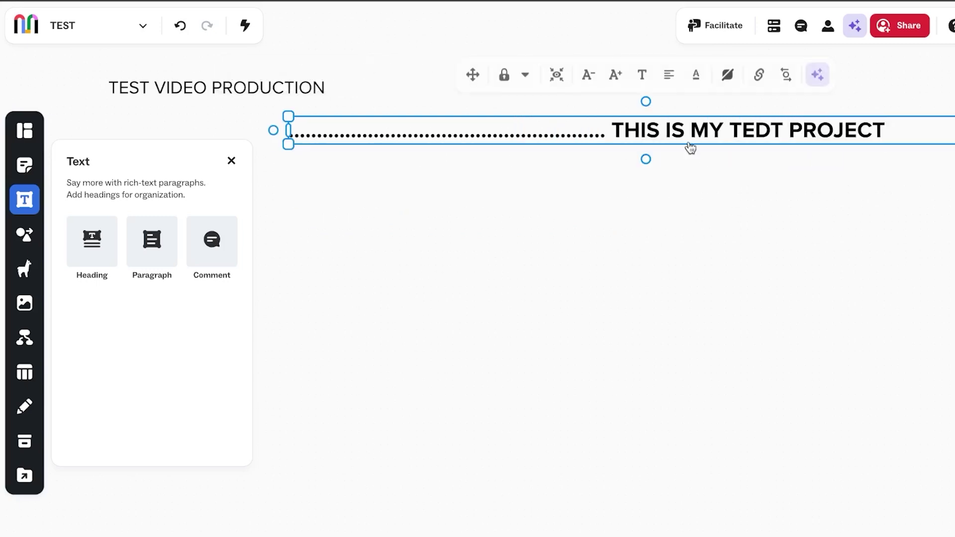
pyautogui.moveTo(428, 136); pyautogui.dragTo(296, 130)
# Step: Color the TEST VIDEO PRODUCTION title Dark Red and widen its text box
pyautogui.click(270, 91)
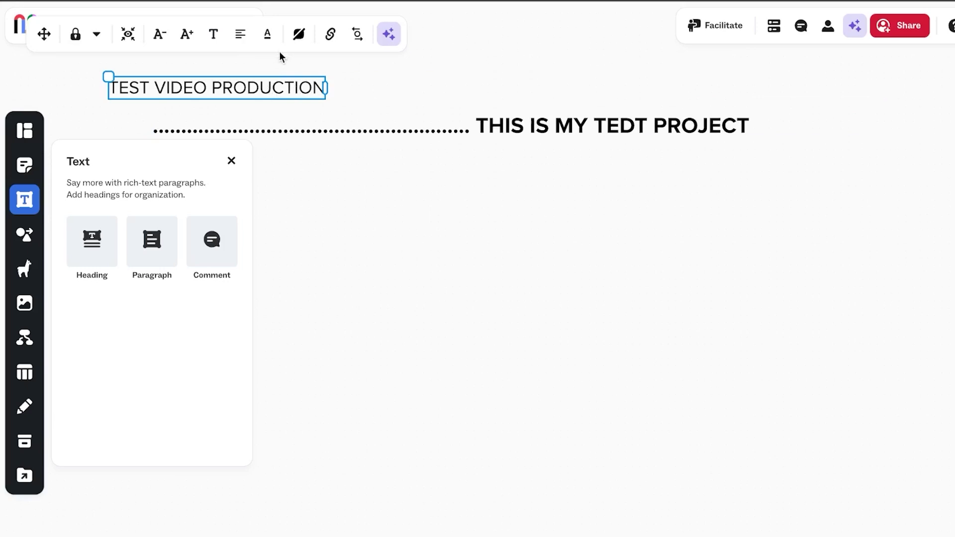
pyautogui.click(267, 34)
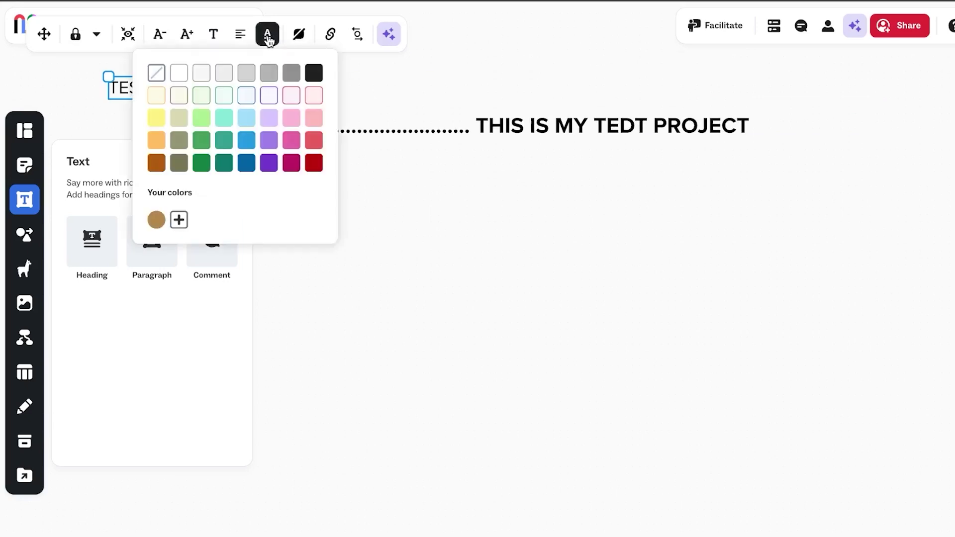
pyautogui.click(314, 163)
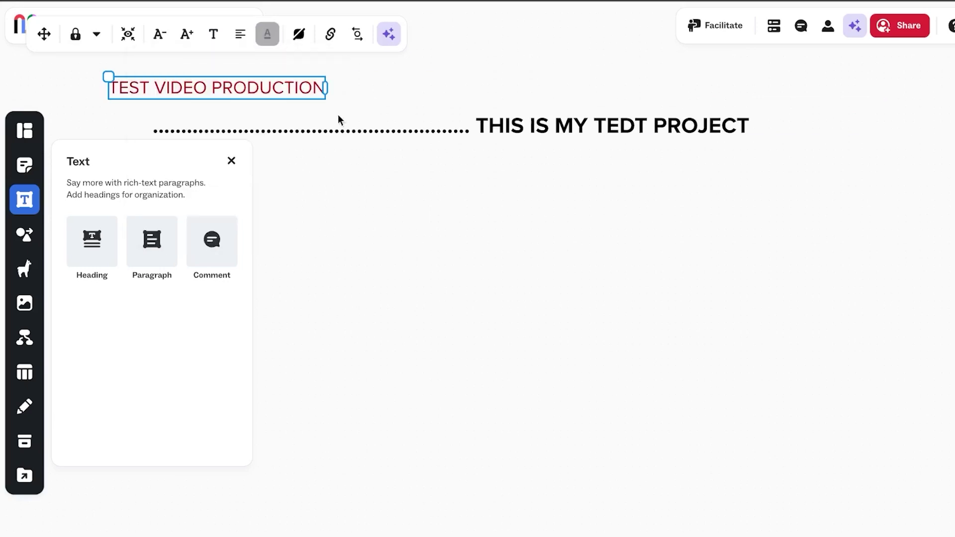
pyautogui.click(260, 38)
pyautogui.click(213, 35)
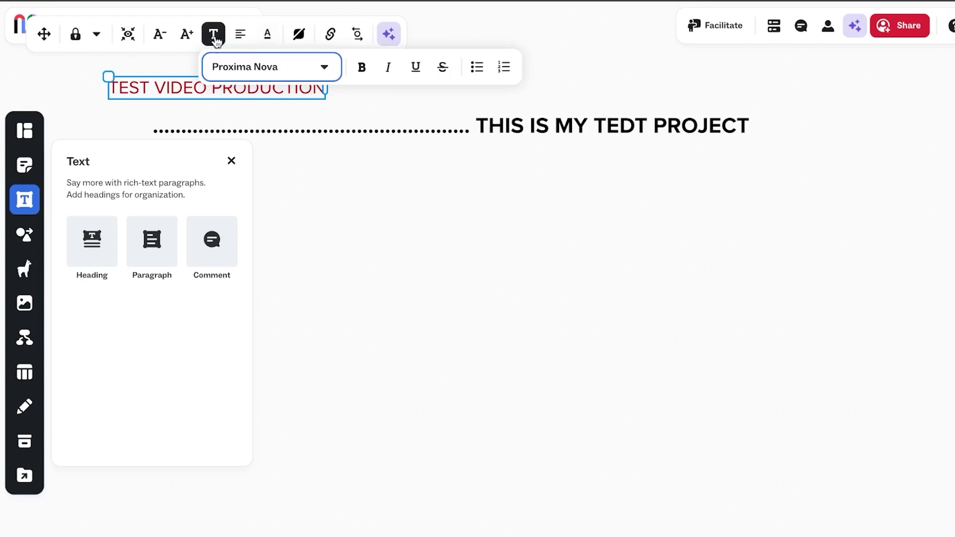
pyautogui.moveTo(330, 90); pyautogui.dragTo(419, 90)
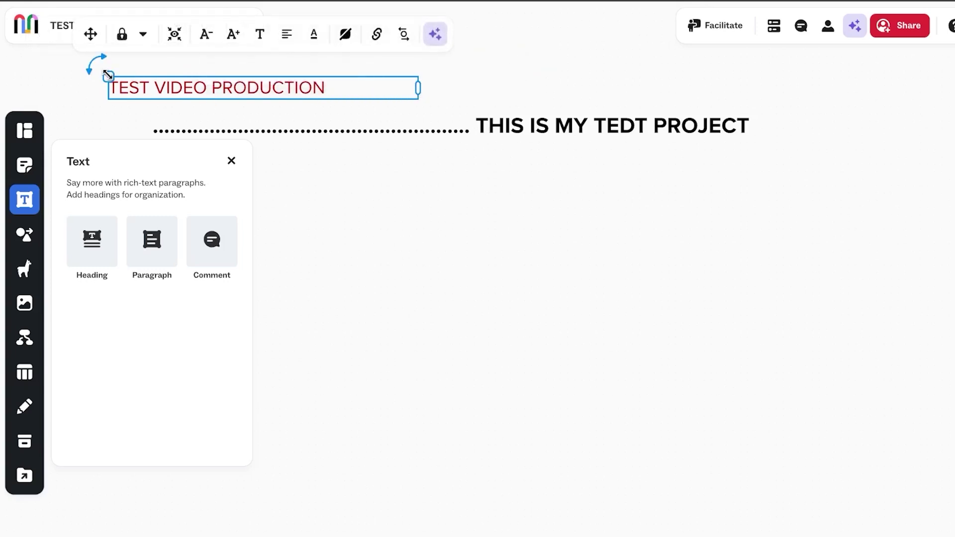
pyautogui.moveTo(108, 75); pyautogui.dragTo(86, 64)
pyautogui.click(371, 200)
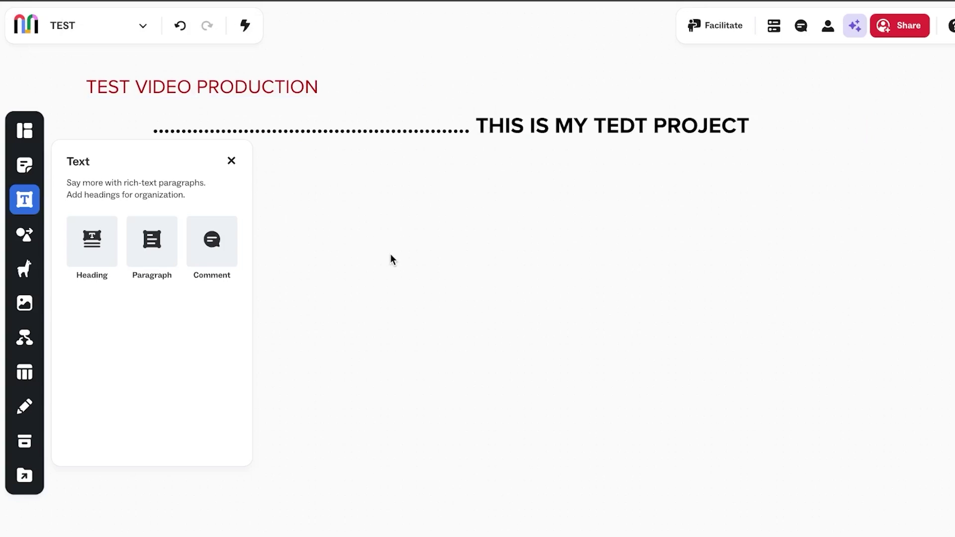
# Step: Add a yellow and two pink square sticky notes, moving one pink note left
pyautogui.click(232, 161)
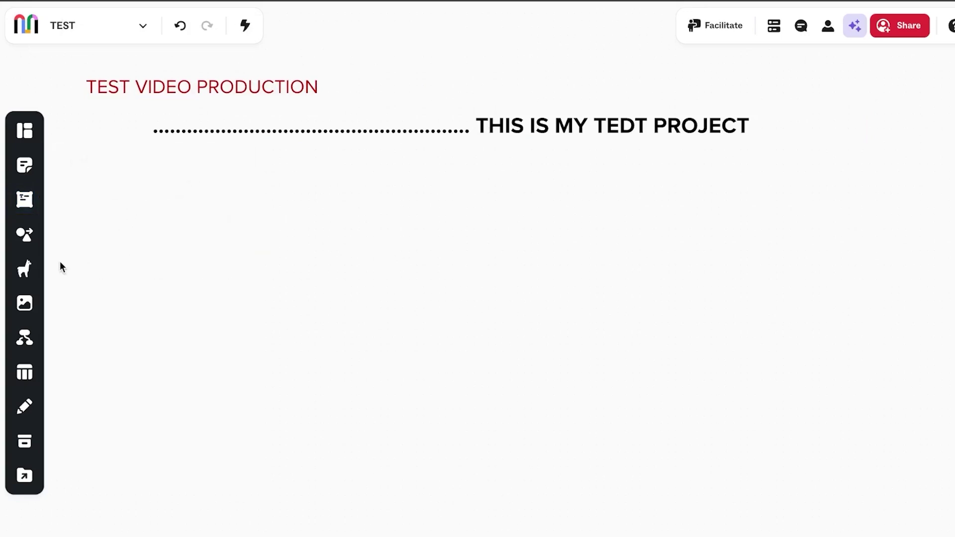
pyautogui.click(25, 165)
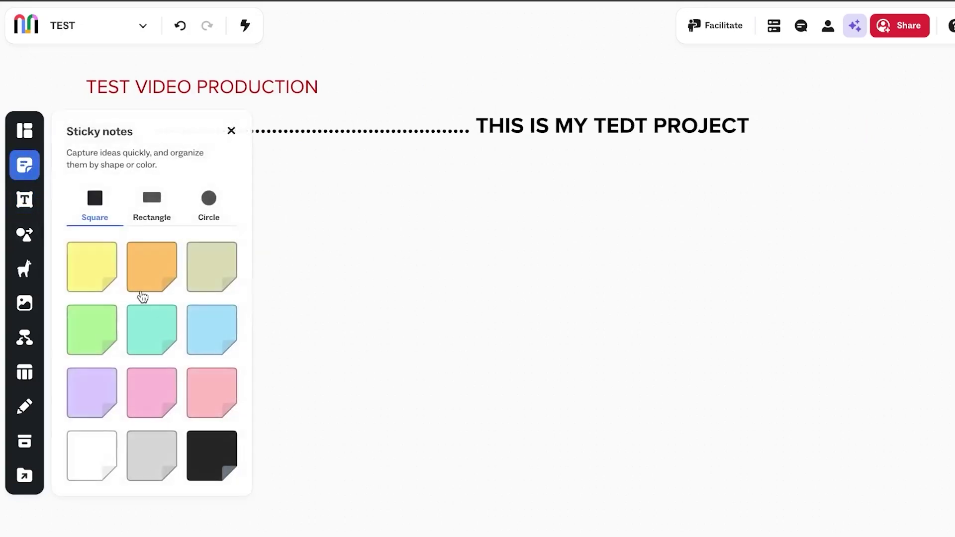
pyautogui.click(99, 281)
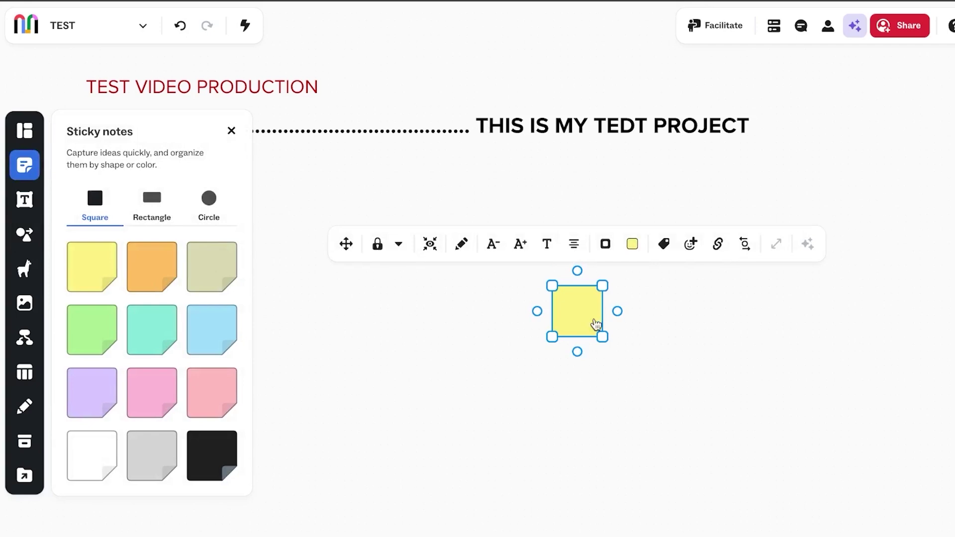
pyautogui.click(147, 408)
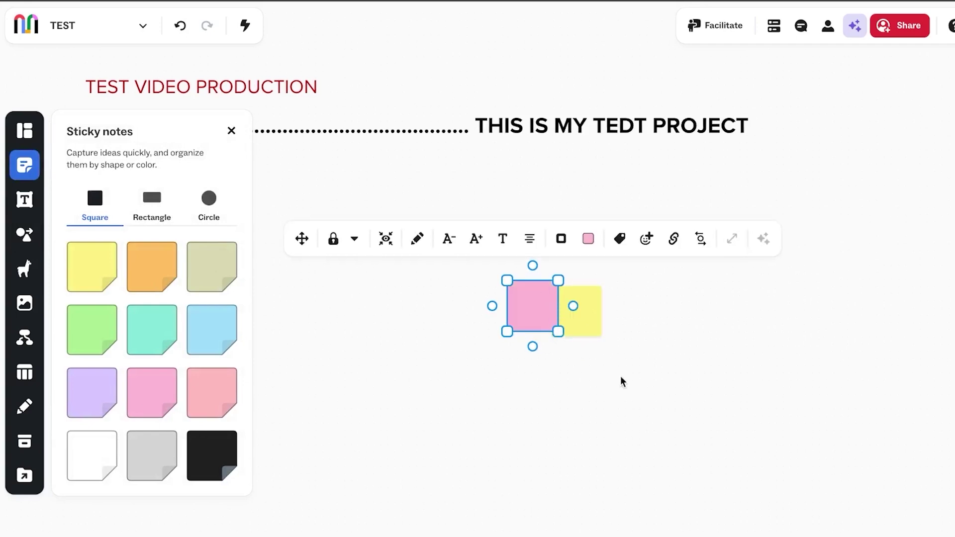
pyautogui.doubleClick(445, 328)
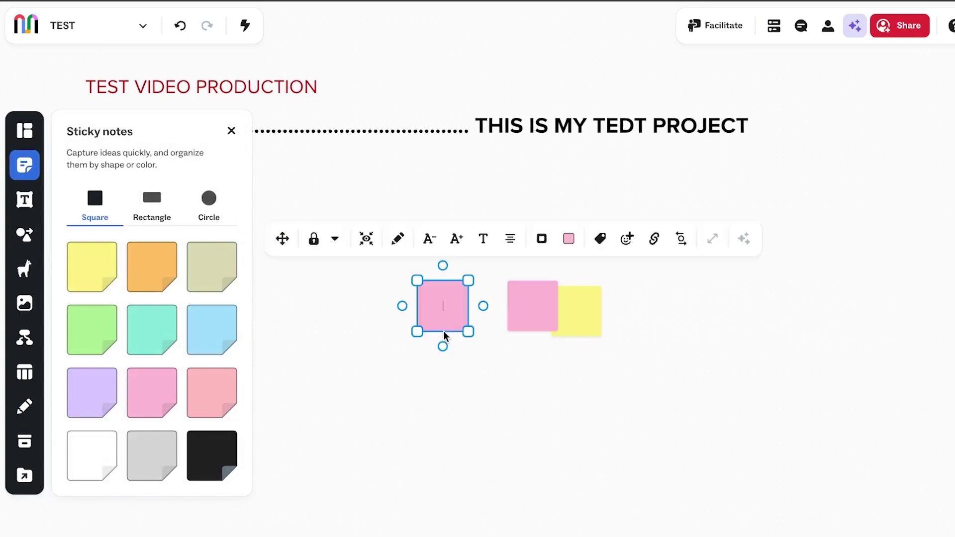
pyautogui.click(458, 426)
pyautogui.moveTo(460, 314); pyautogui.dragTo(315, 349)
# Step: Enlarge the notes into large squares arranged pink, yellow, pink in a row
pyautogui.click(539, 319)
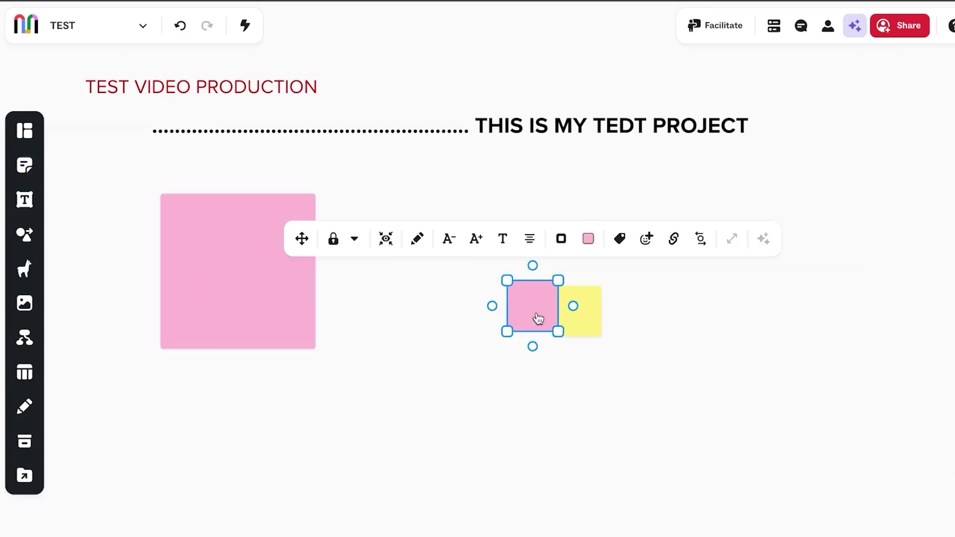
pyautogui.moveTo(564, 336); pyautogui.dragTo(695, 469)
pyautogui.moveTo(622, 394); pyautogui.dragTo(812, 308)
pyautogui.click(577, 326)
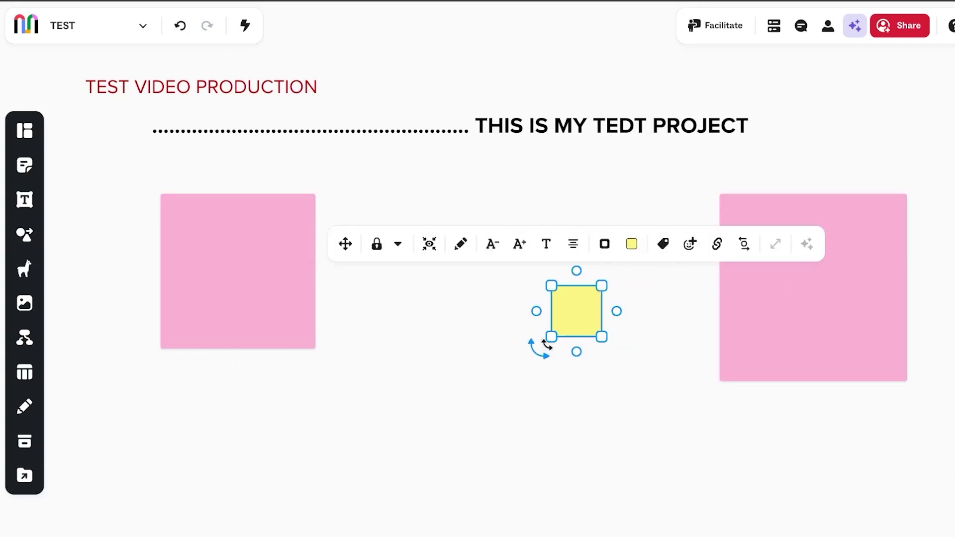
pyautogui.moveTo(550, 335); pyautogui.dragTo(398, 419)
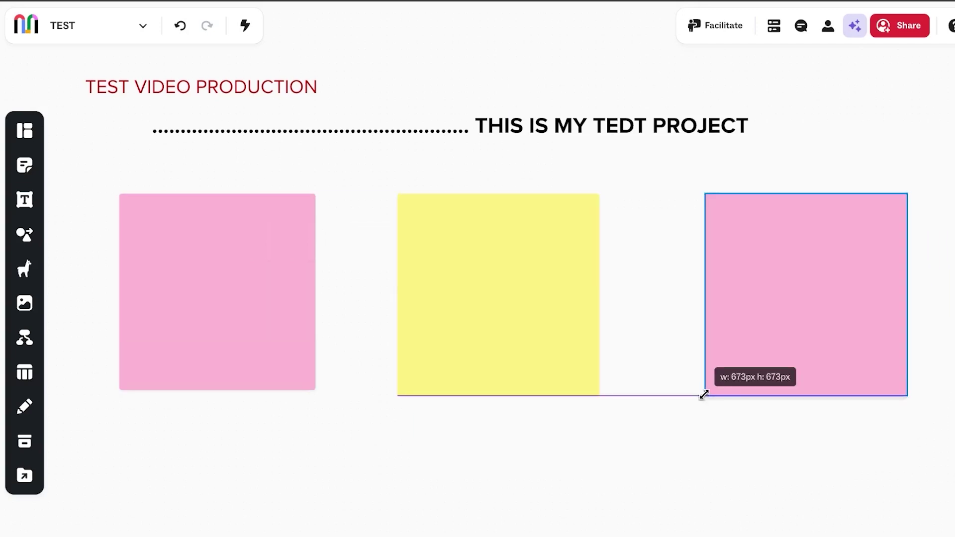
pyautogui.moveTo(704, 394); pyautogui.dragTo(703, 394)
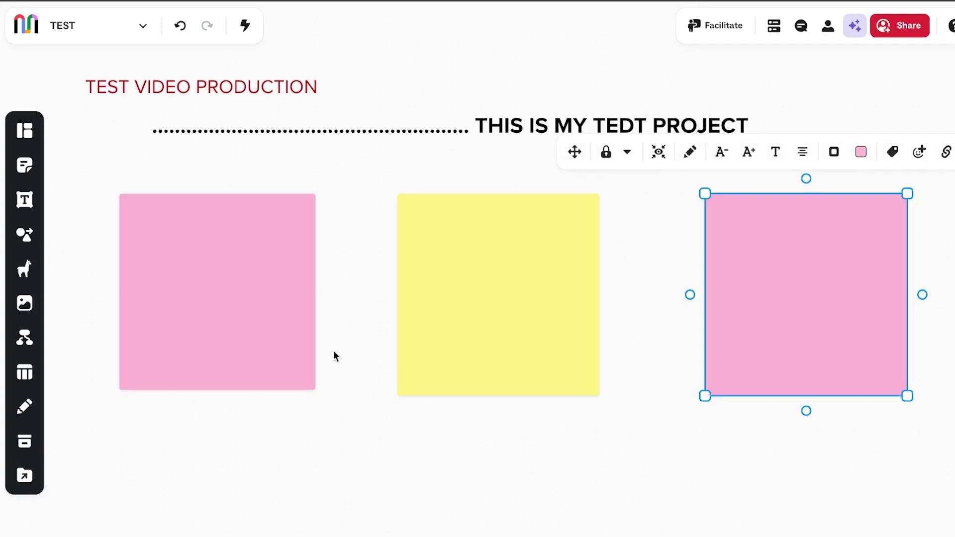
pyautogui.click(249, 300)
pyautogui.click(287, 160)
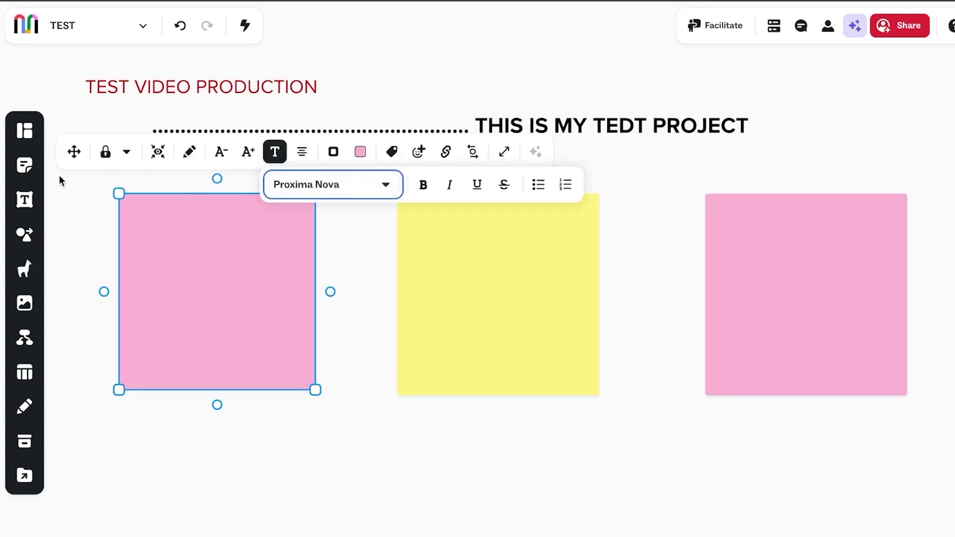
# Step: Add a paragraph reading 'TEST STIKY NOTE' and place it on the left pink note
pyautogui.click(25, 200)
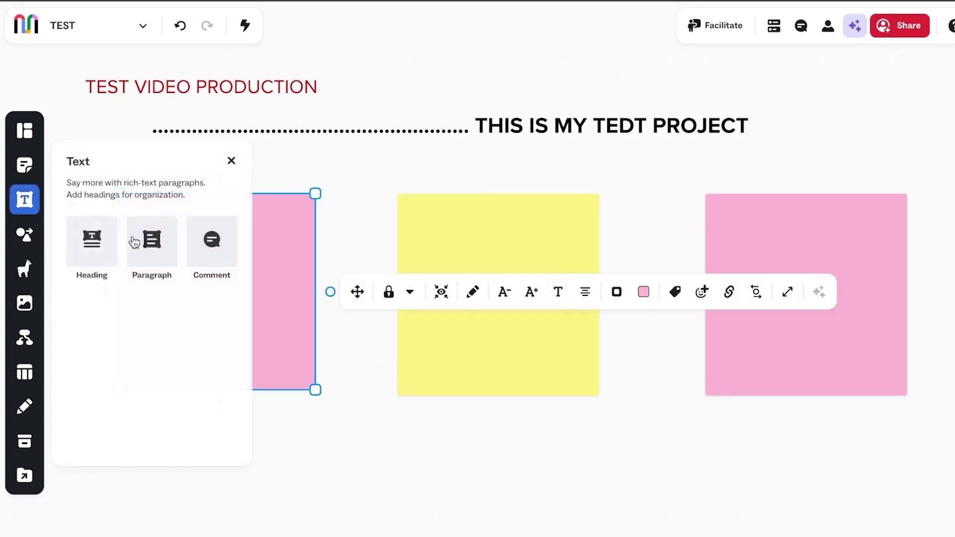
pyautogui.click(157, 245)
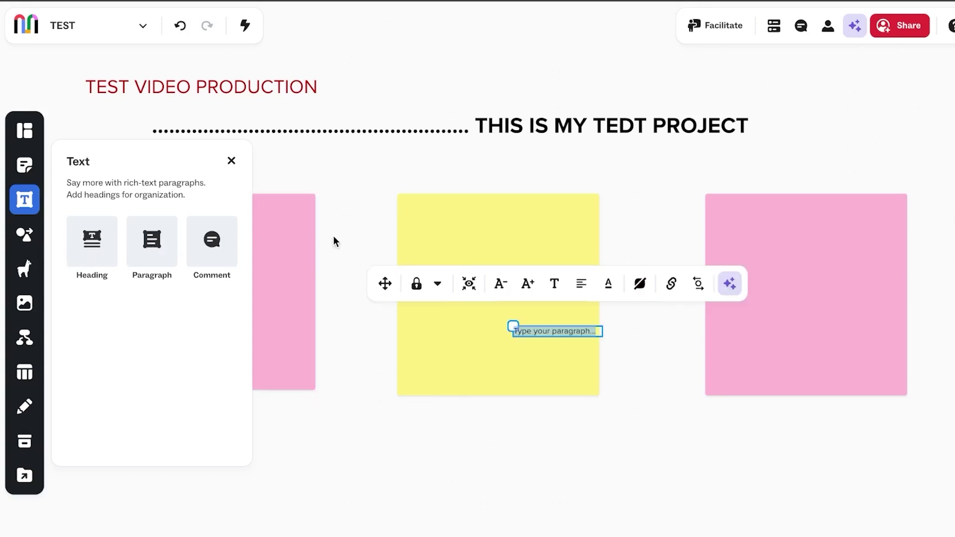
pyautogui.click(581, 330)
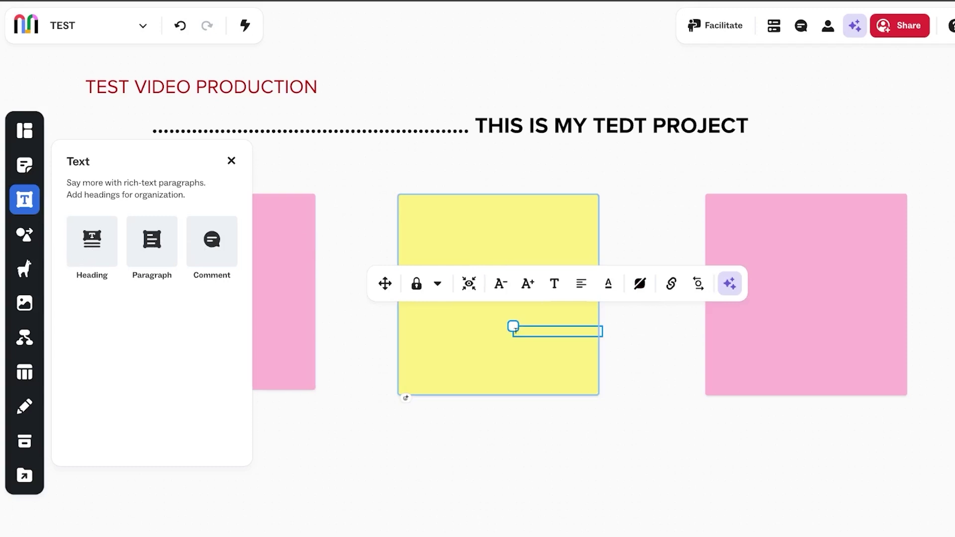
pyautogui.write('TEST STIKY NOTE')
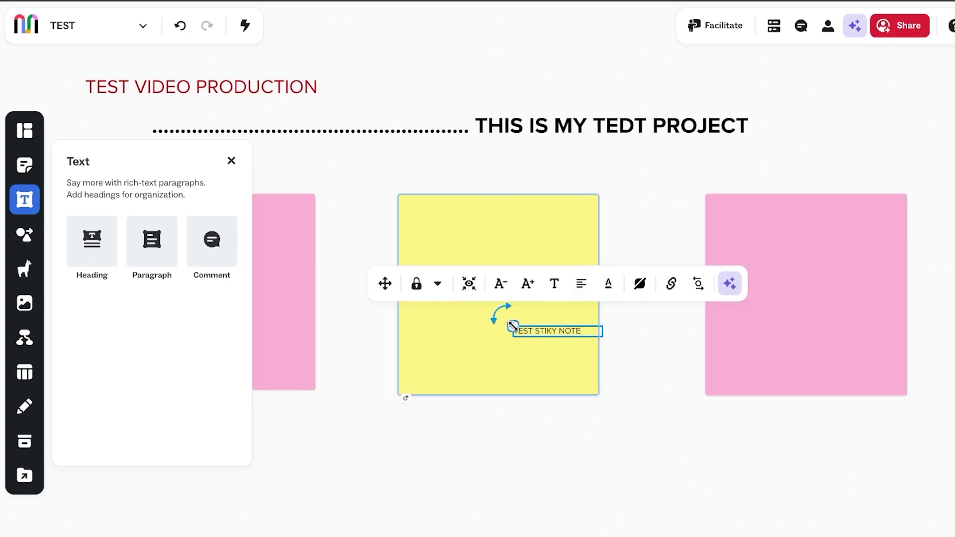
pyautogui.click(565, 331)
pyautogui.hotkey('ctrl', 'z')
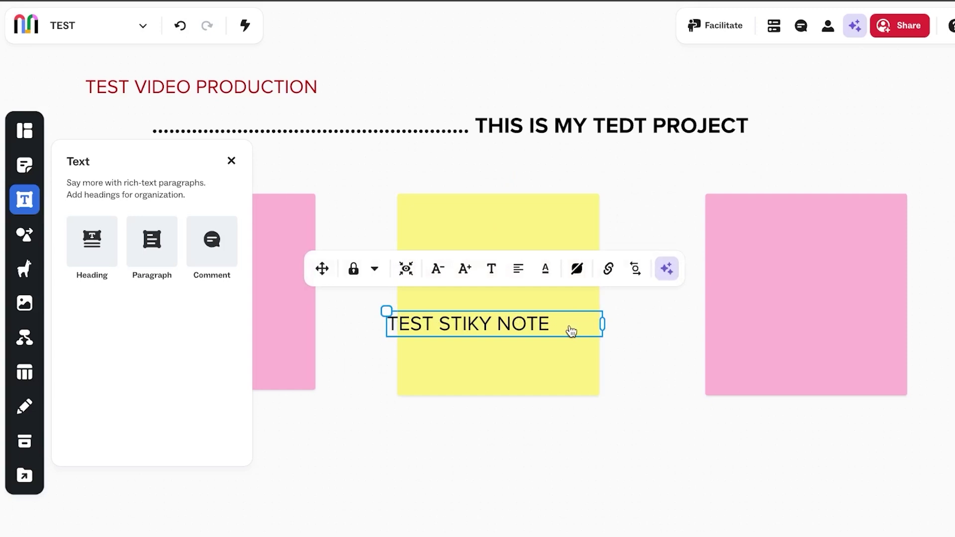
pyautogui.moveTo(571, 331); pyautogui.dragTo(320, 254)
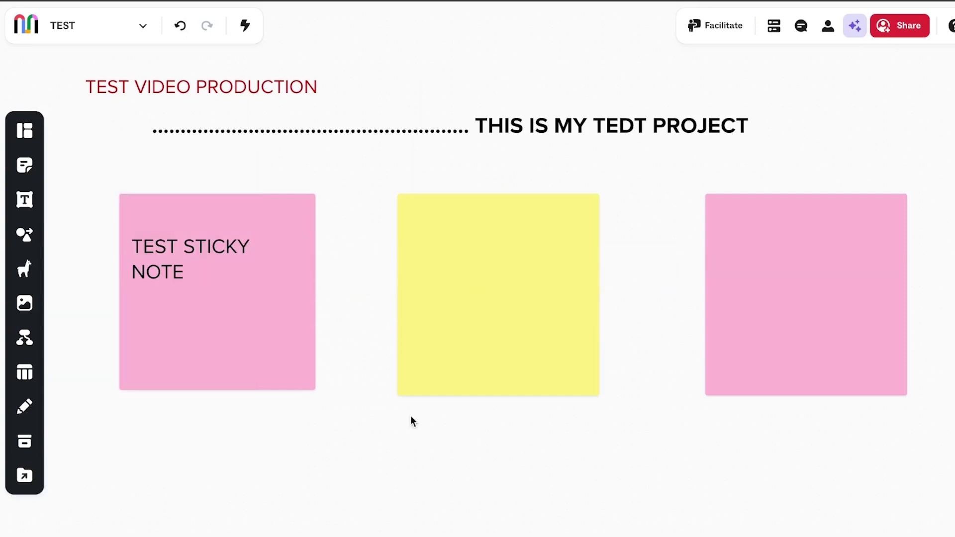
# Step: Draw an elbow connector pointing up into the yellow sticky note
pyautogui.scroll(-2, 256, 442)
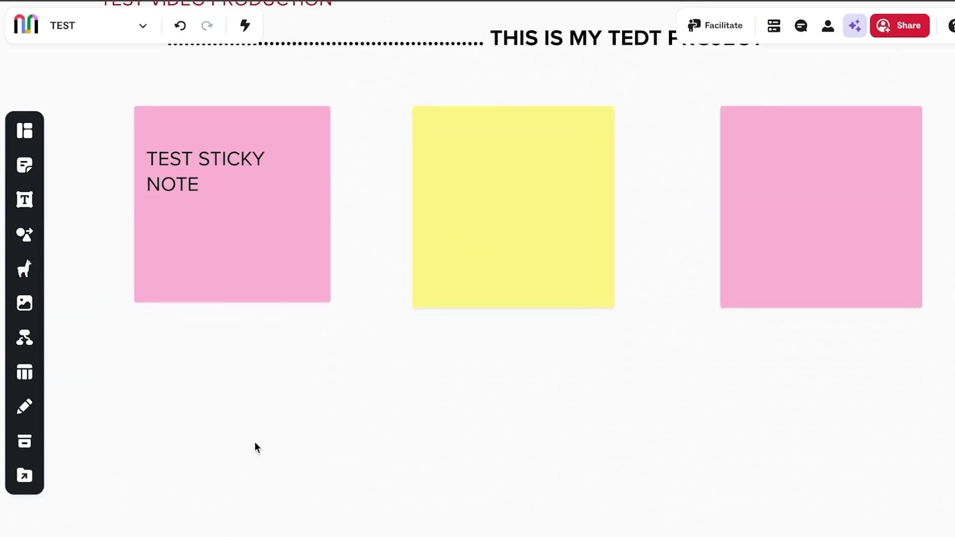
pyautogui.scroll(-4, 333, 380)
pyautogui.hscroll(1, 249, 348)
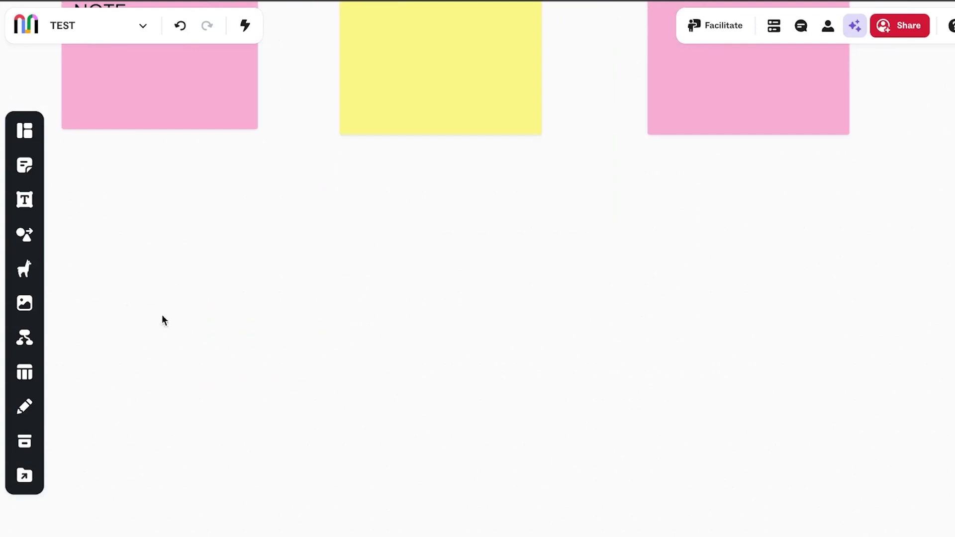
pyautogui.click(29, 231)
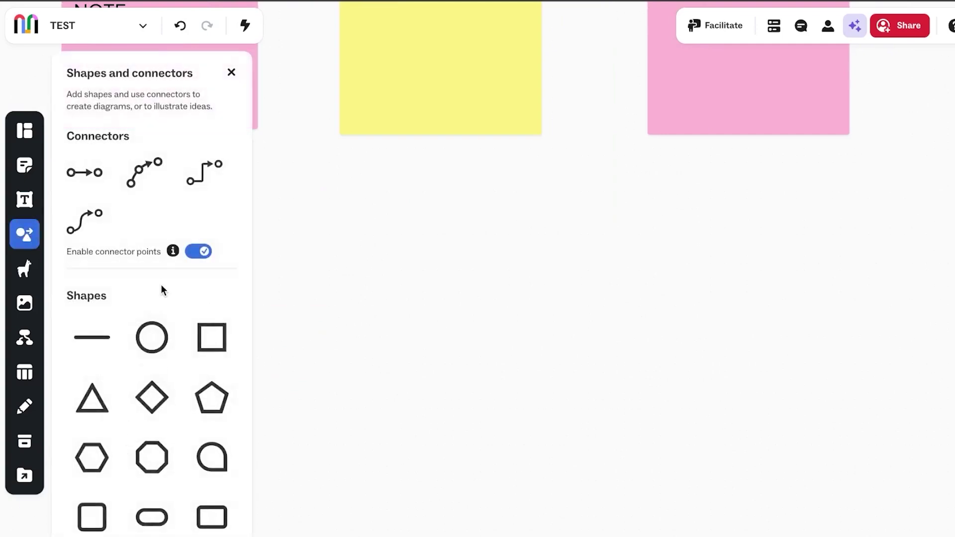
pyautogui.click(211, 178)
pyautogui.moveTo(424, 211); pyautogui.dragTo(366, 94)
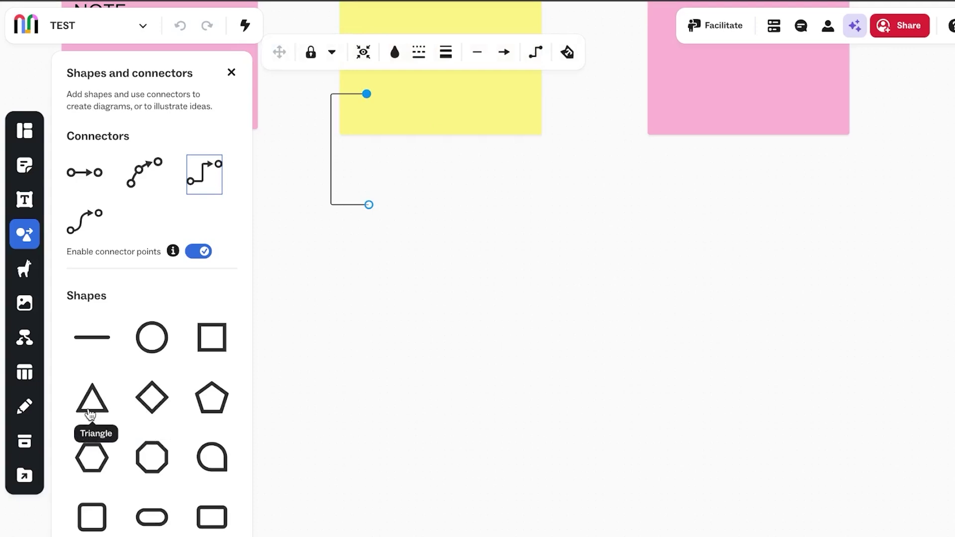
# Step: Add a triangle and place it beside the connector below the yellow note
pyautogui.moveTo(92, 400); pyautogui.dragTo(539, 319)
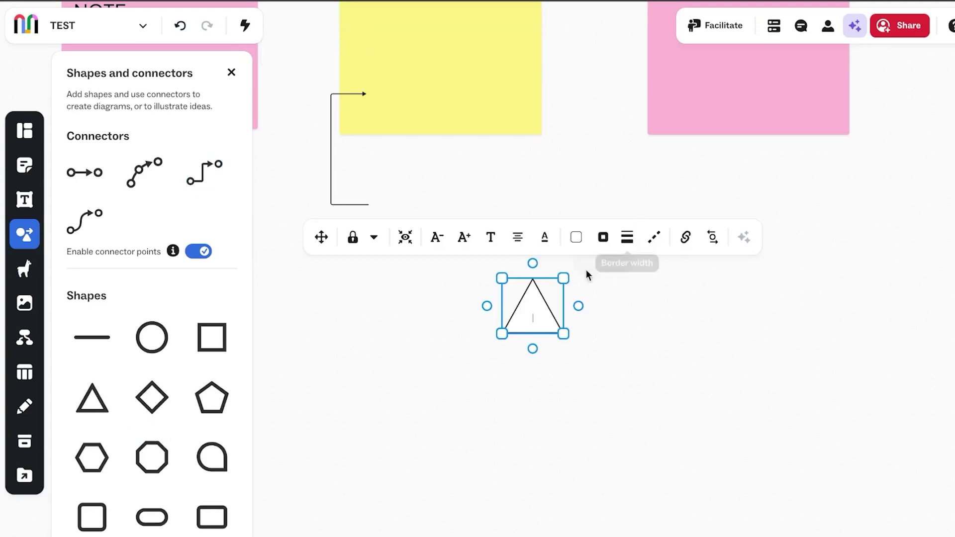
pyautogui.click(582, 403)
pyautogui.click(526, 312)
pyautogui.moveTo(525, 312); pyautogui.dragTo(580, 180)
pyautogui.click(610, 287)
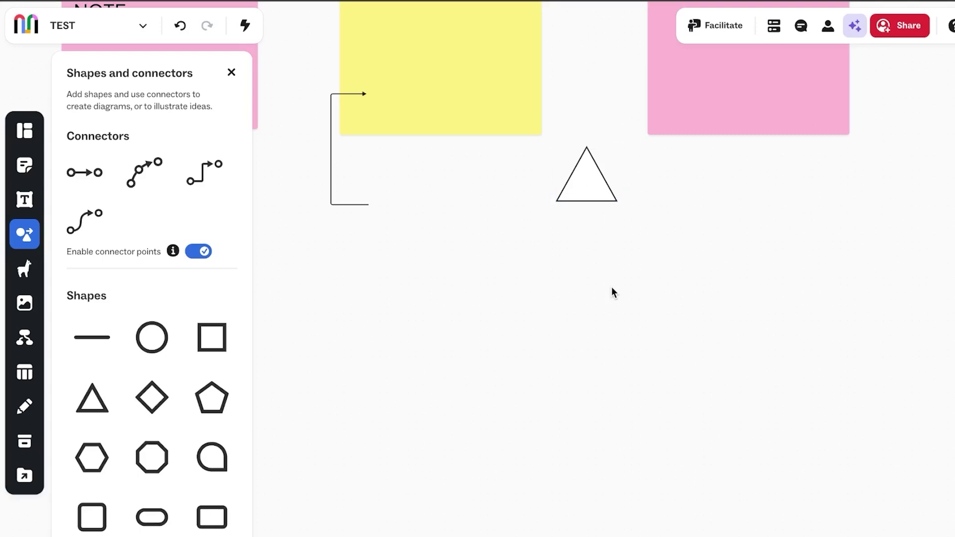
pyautogui.scroll(6, 511, 279)
pyautogui.hscroll(-5, 511, 279)
pyautogui.scroll(2, 511, 280)
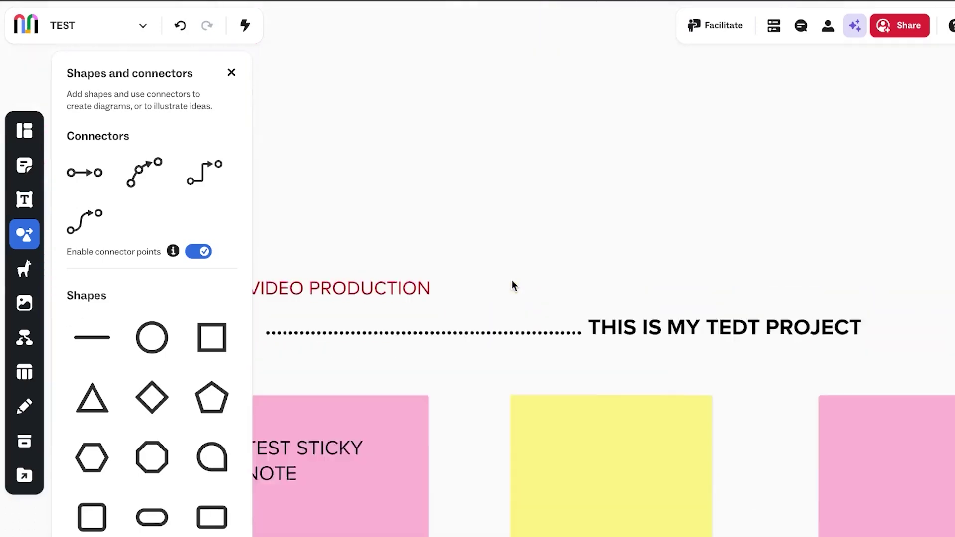
pyautogui.scroll(-6, 511, 281)
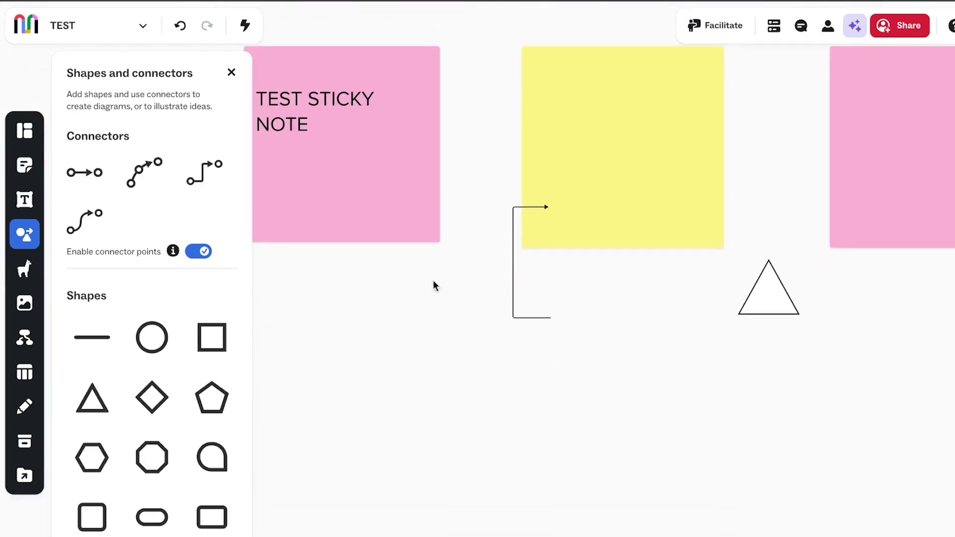
# Step: Place thought-bubble, chat, flame and no-entry icons on the yellow sticky note
pyautogui.click(22, 271)
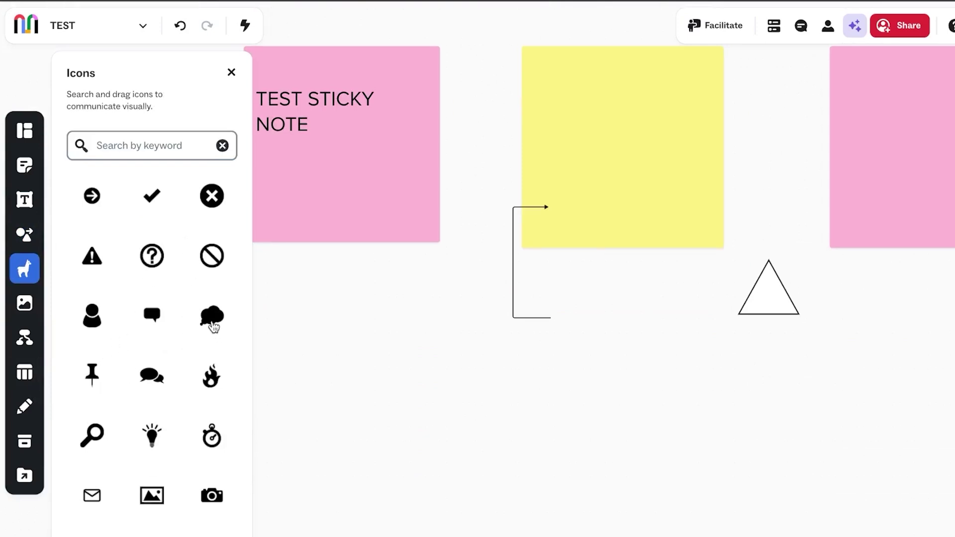
pyautogui.click(213, 318)
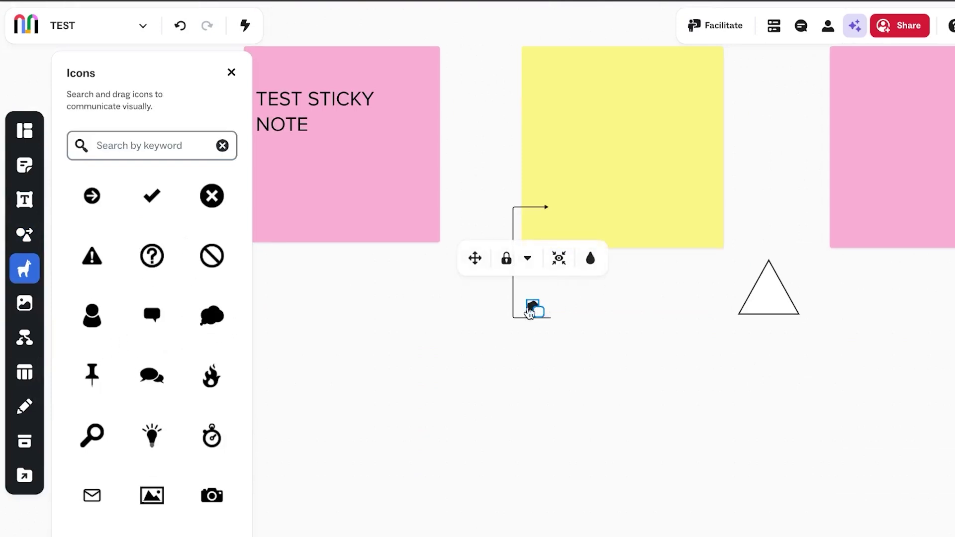
pyautogui.moveTo(530, 311); pyautogui.dragTo(586, 137)
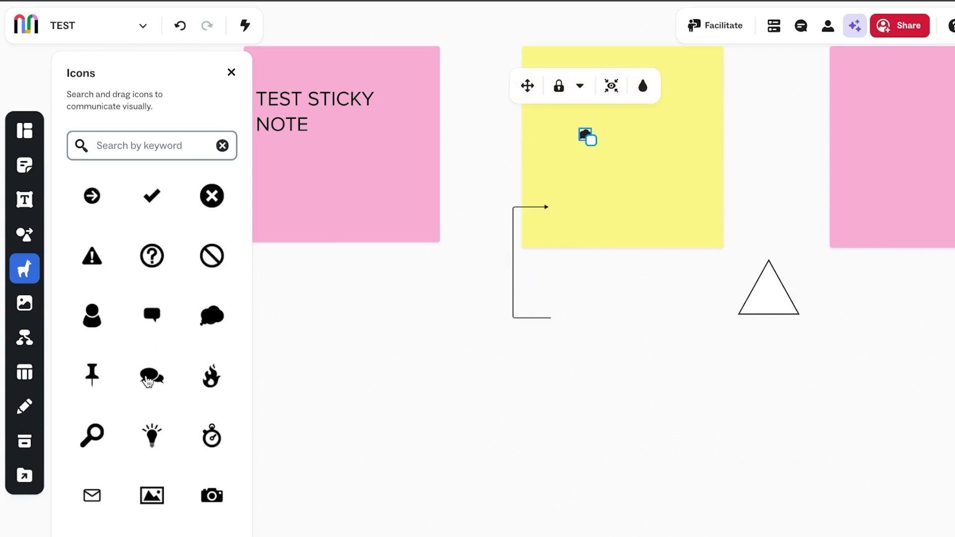
pyautogui.click(148, 381)
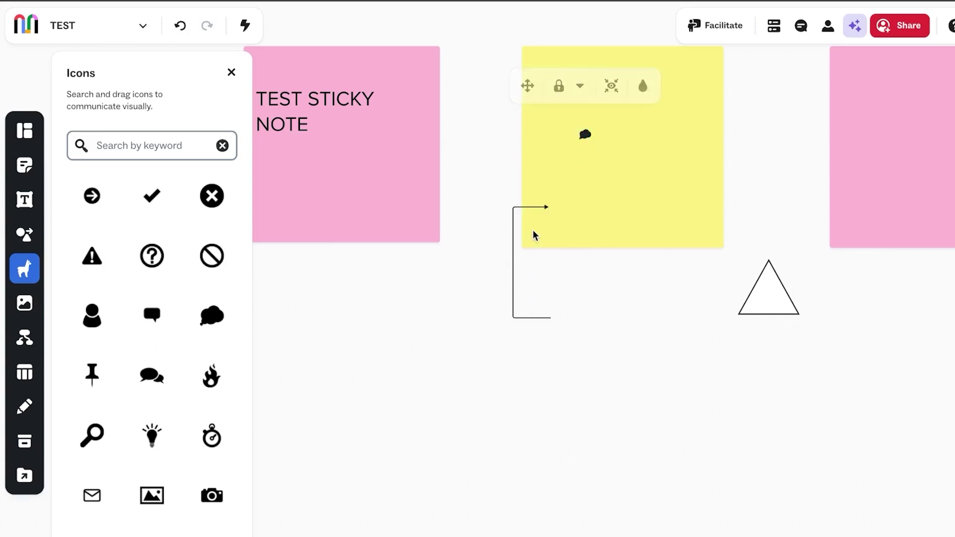
pyautogui.click(362, 290)
pyautogui.hotkey('ctrl', 'v')
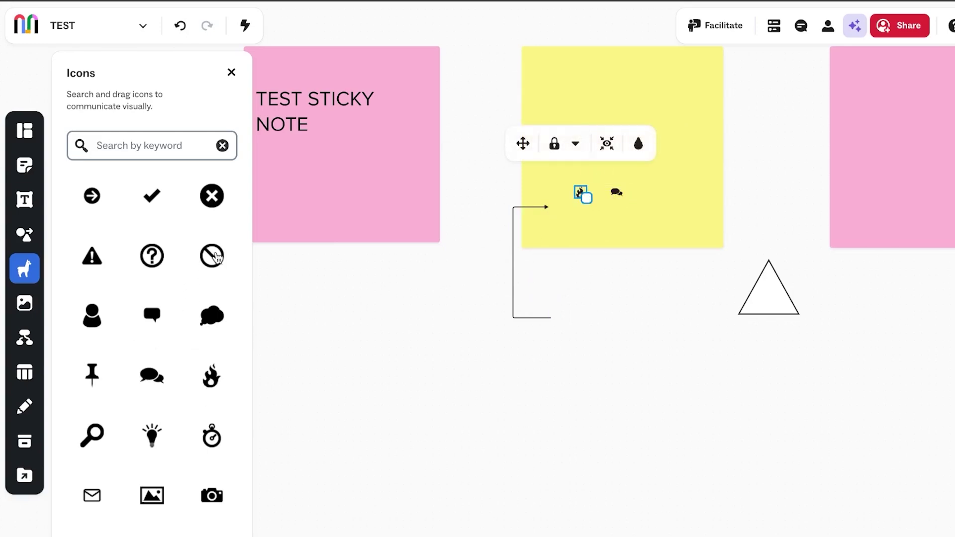
pyautogui.moveTo(213, 256); pyautogui.dragTo(655, 126)
pyautogui.click(343, 415)
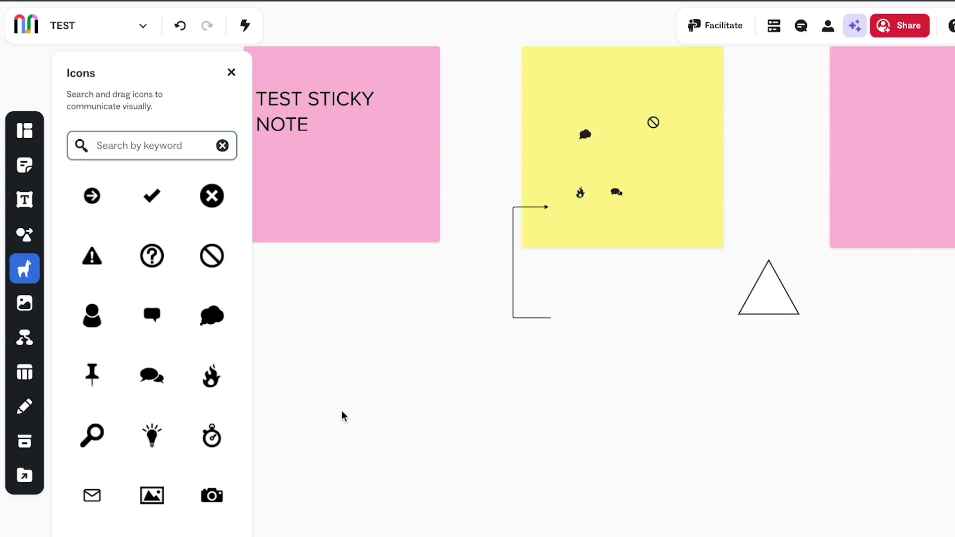
# Step: Browse the Creative image library, then add a Mind map node below the sticky
pyautogui.click(24, 302)
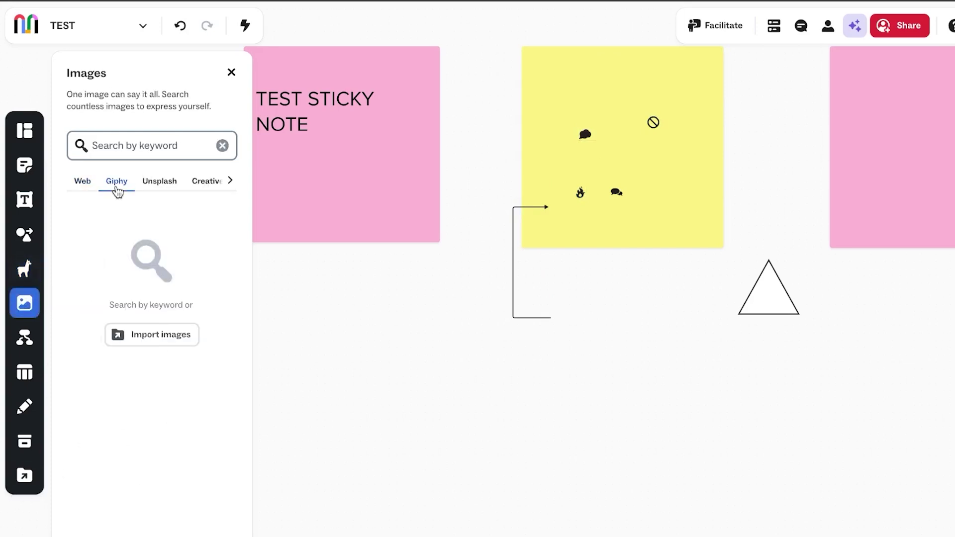
pyautogui.click(217, 189)
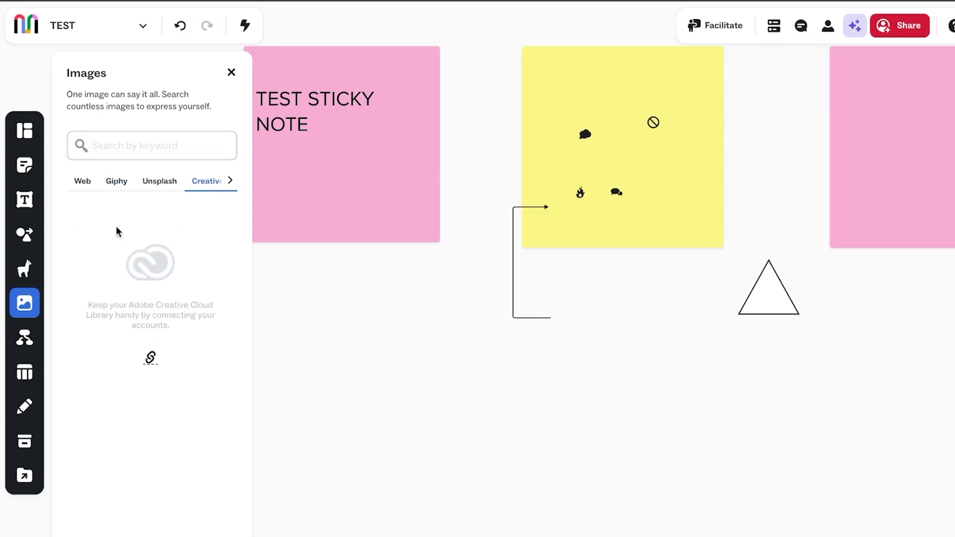
pyautogui.click(24, 337)
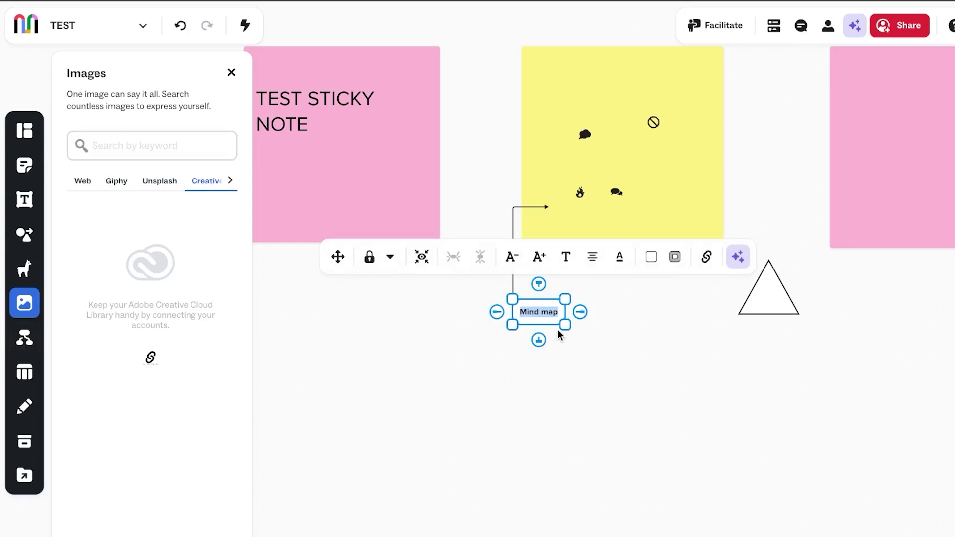
# Step: Enlarge the Mind map node and its text, and reposition it on the board
pyautogui.moveTo(565, 326); pyautogui.dragTo(782, 471)
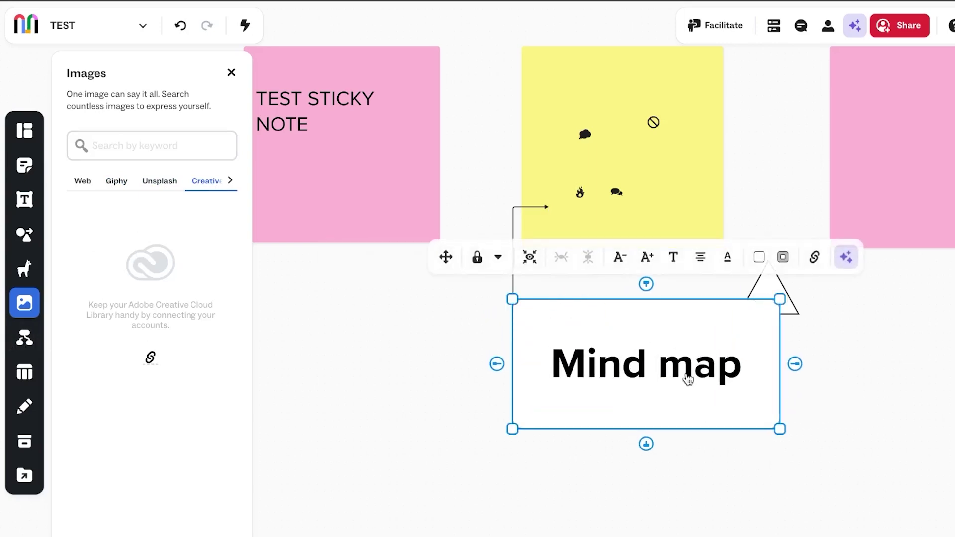
pyautogui.moveTo(688, 380); pyautogui.dragTo(575, 454)
pyautogui.scroll(-5, 785, 411)
pyautogui.scroll(1, 786, 410)
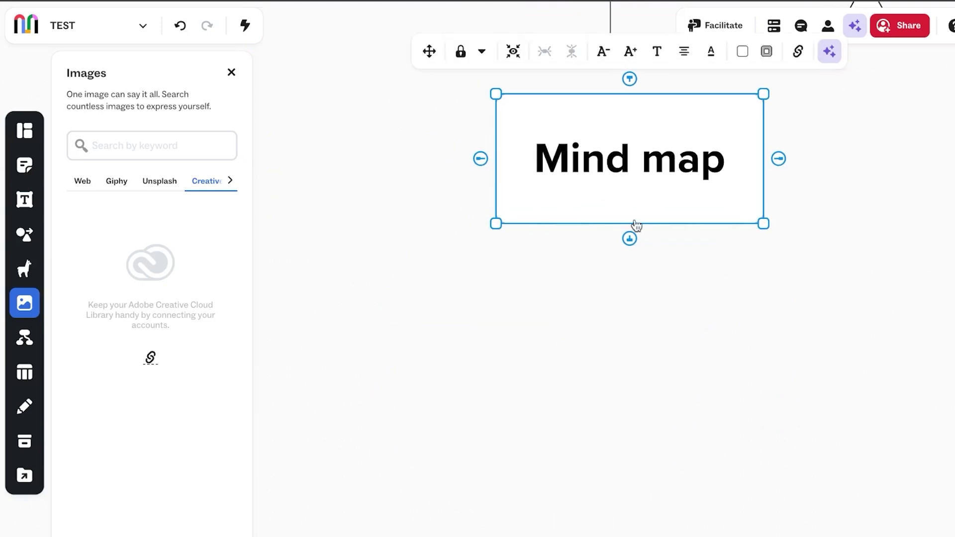
# Step: Add three Add text branches on the left and three on the right of Mind map
pyautogui.click(480, 159)
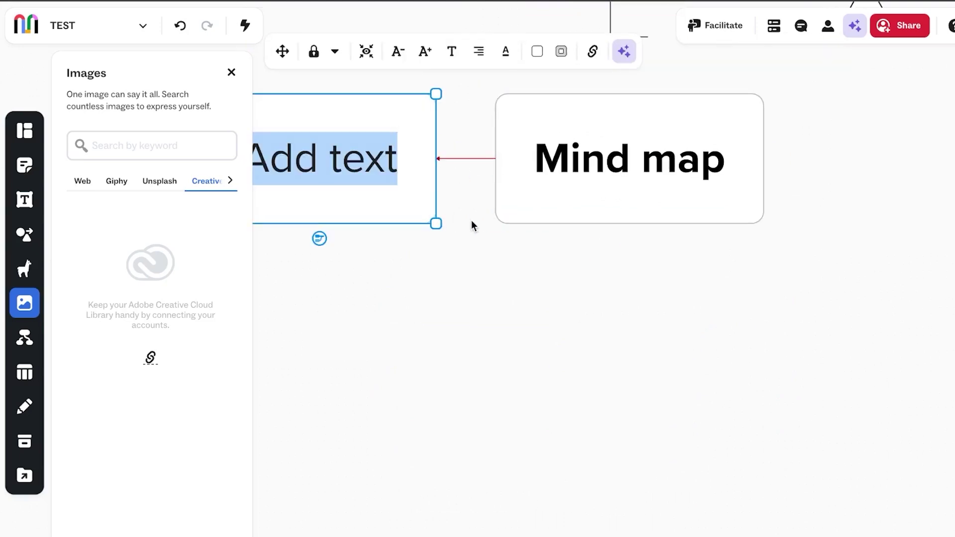
pyautogui.click(481, 159)
pyautogui.click(769, 165)
pyautogui.click(746, 169)
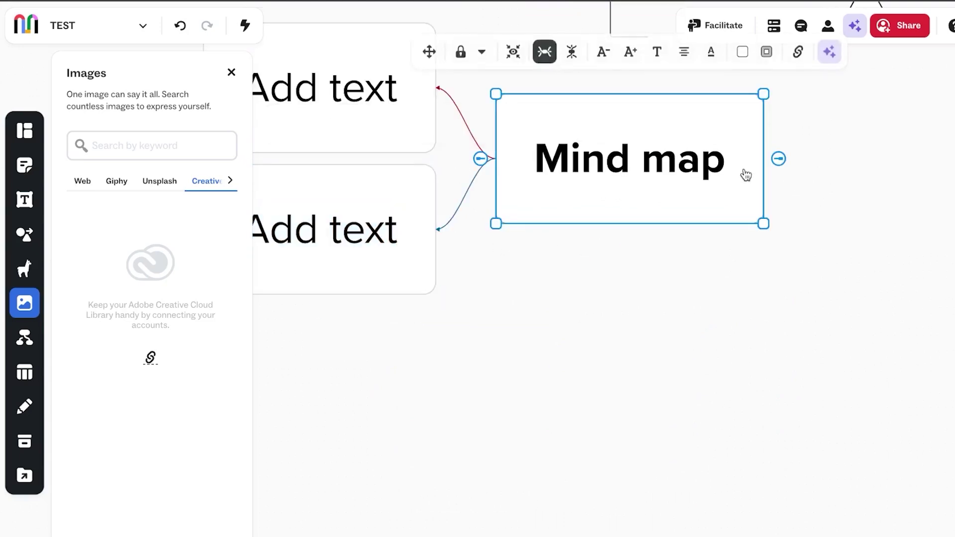
pyautogui.click(778, 159)
pyautogui.click(938, 239)
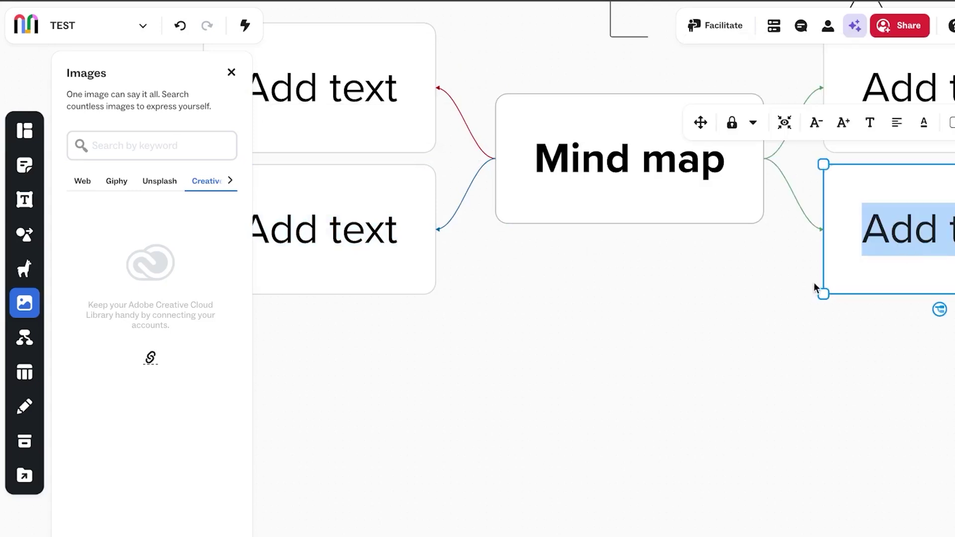
pyautogui.click(831, 310)
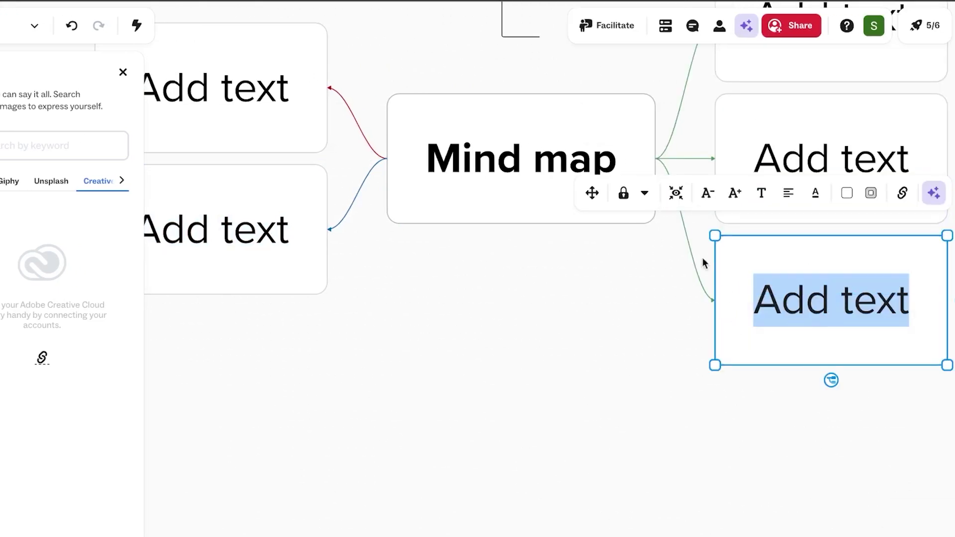
pyautogui.press('Escape')
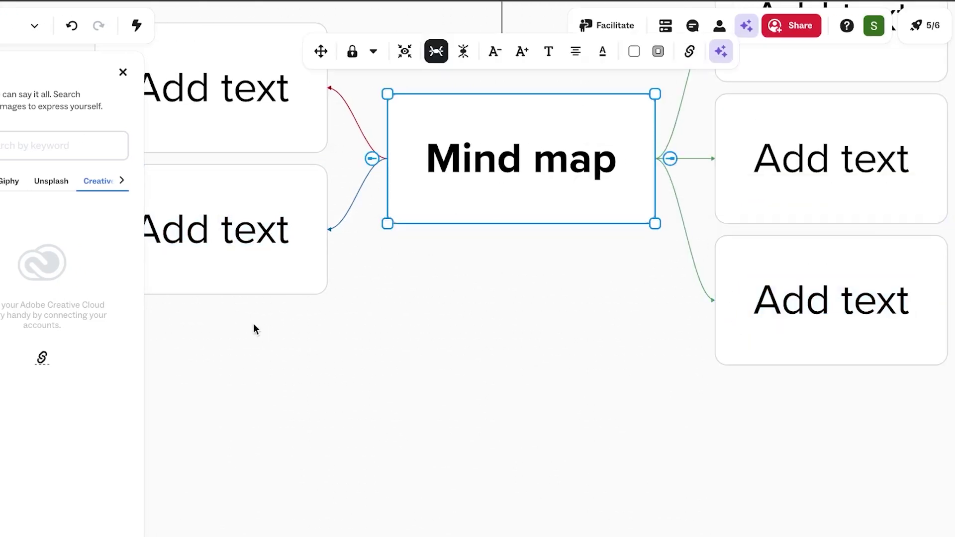
pyautogui.click(195, 269)
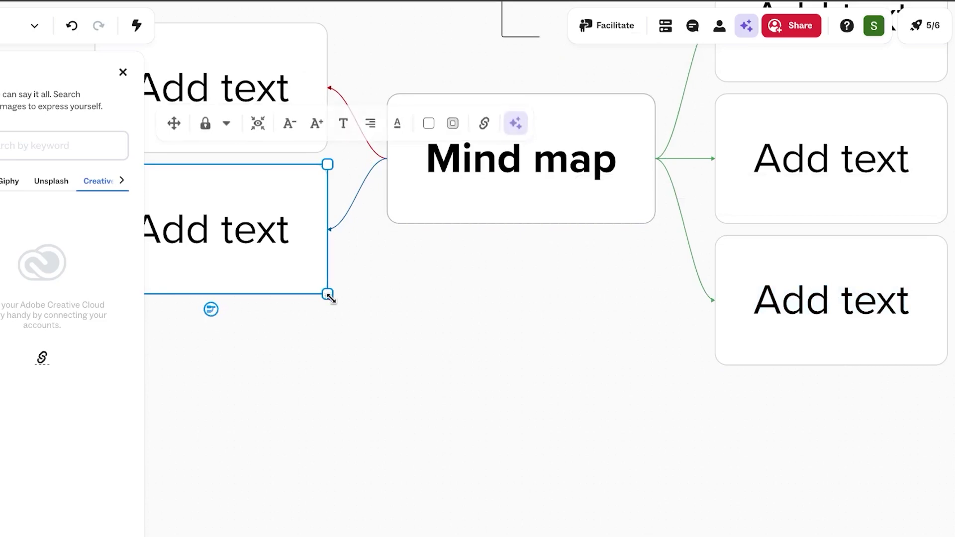
pyautogui.click(210, 310)
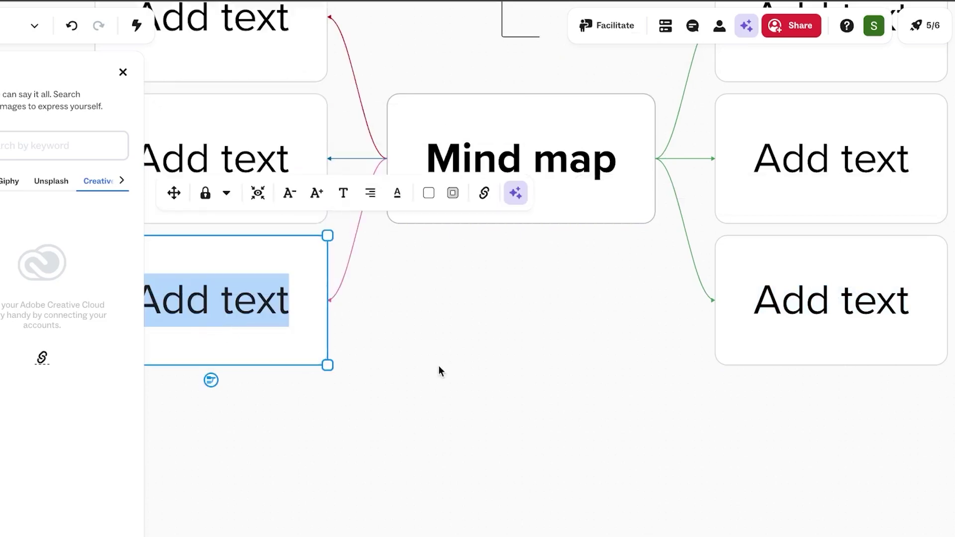
# Step: Move the whole mind map down below the sticky notes
pyautogui.scroll(5, 437, 365)
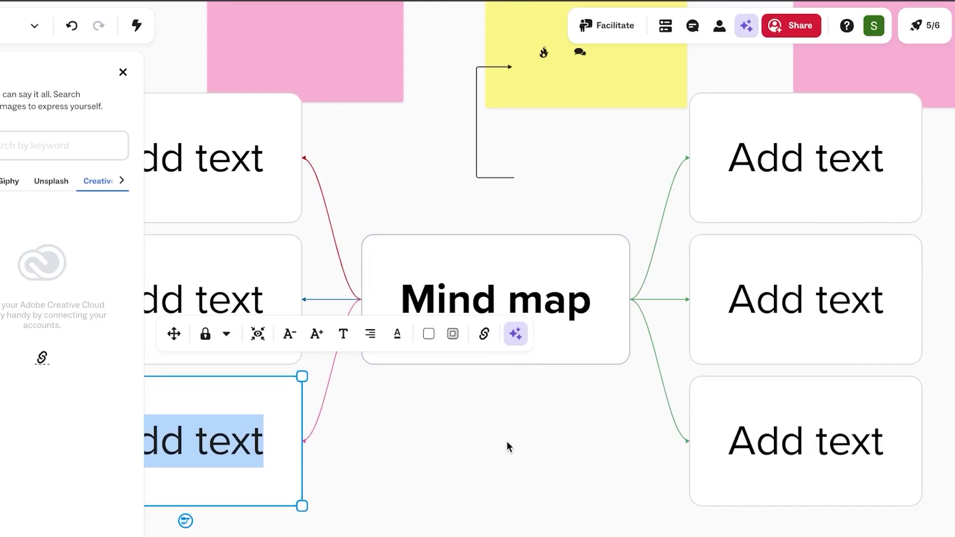
pyautogui.moveTo(557, 359); pyautogui.dragTo(524, 471)
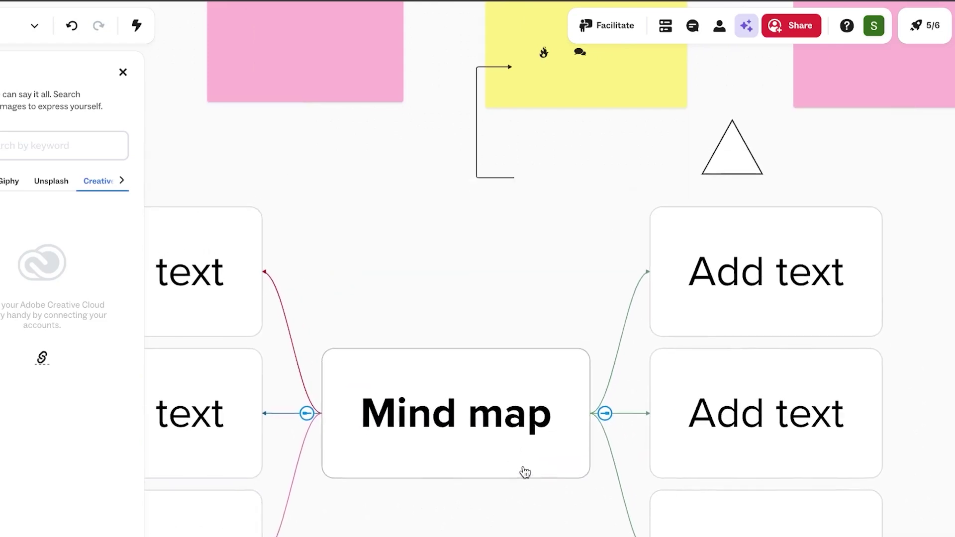
pyautogui.scroll(-5, 508, 233)
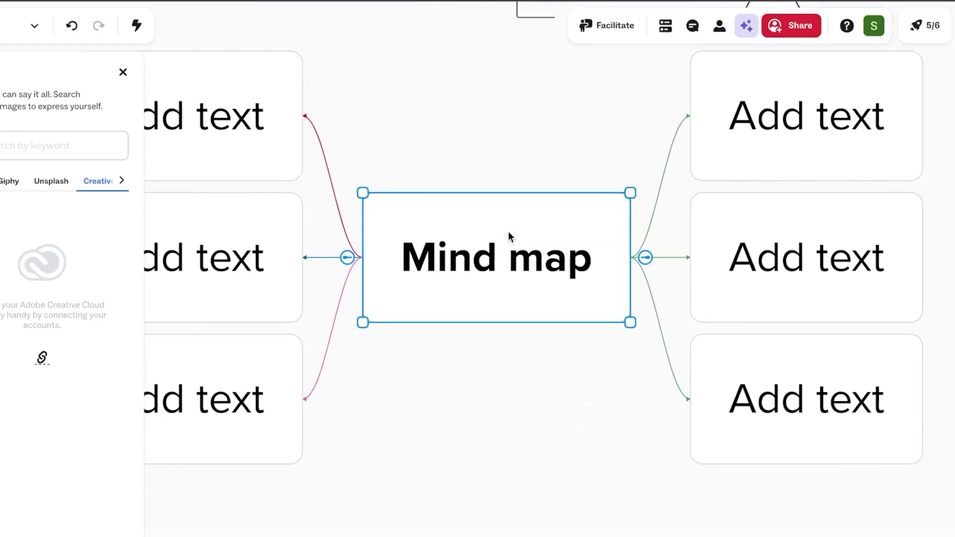
# Step: Close the image search and rename the central Mind map topic to VIDEOS
pyautogui.click(123, 72)
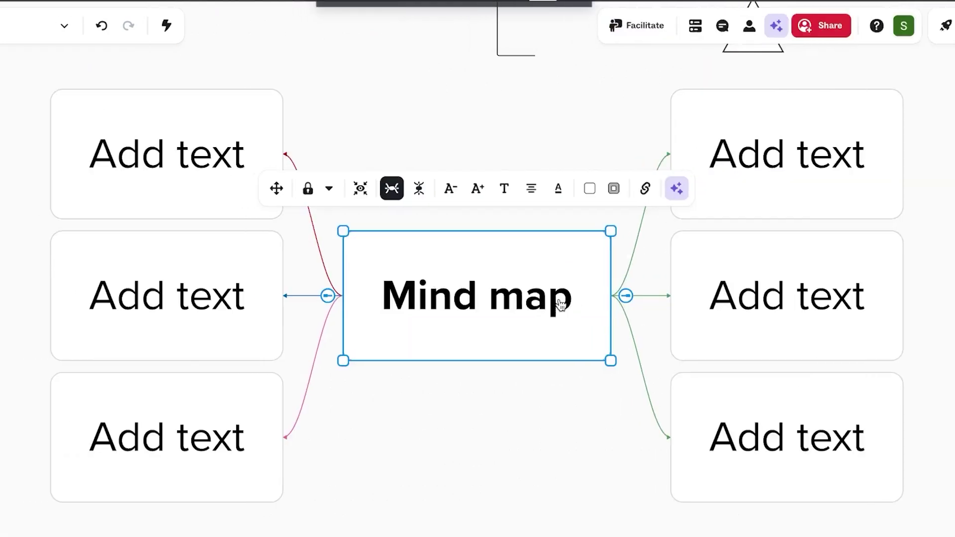
pyautogui.doubleClick(561, 305)
pyautogui.press('BackSpace')
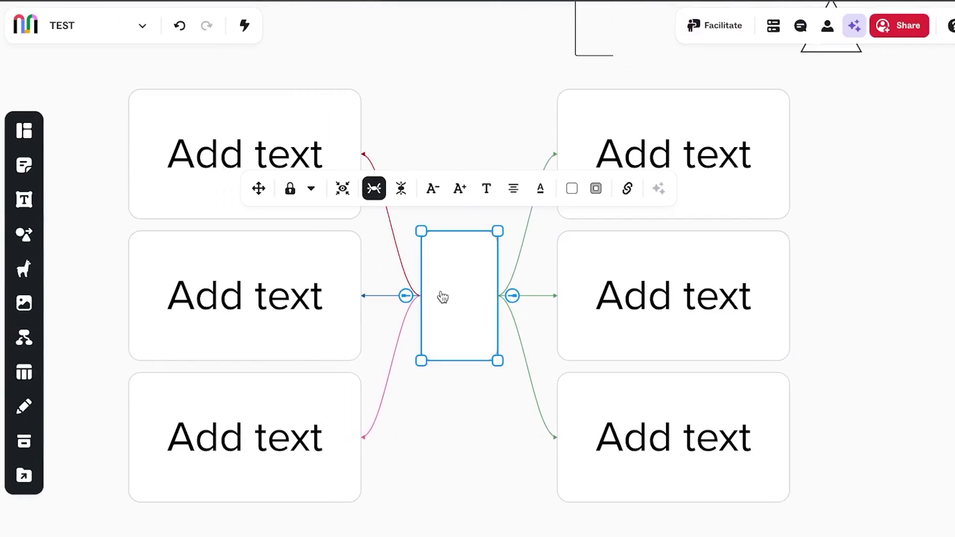
pyautogui.write('T')
pyautogui.write('IDEOS')
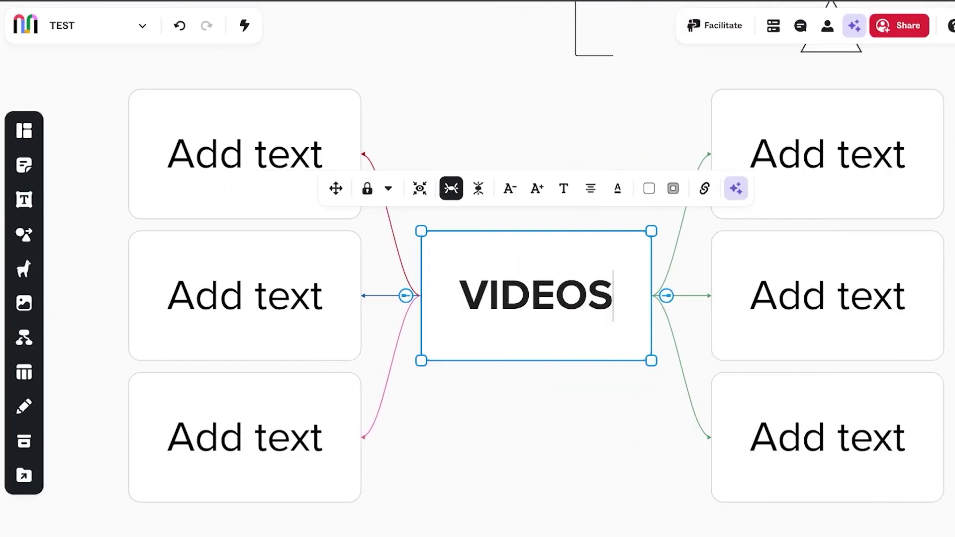
# Step: Label the mind map's top-left branch VIDEO 1
pyautogui.click(292, 177)
pyautogui.doubleClick(291, 177)
pyautogui.write('VIDEO ')
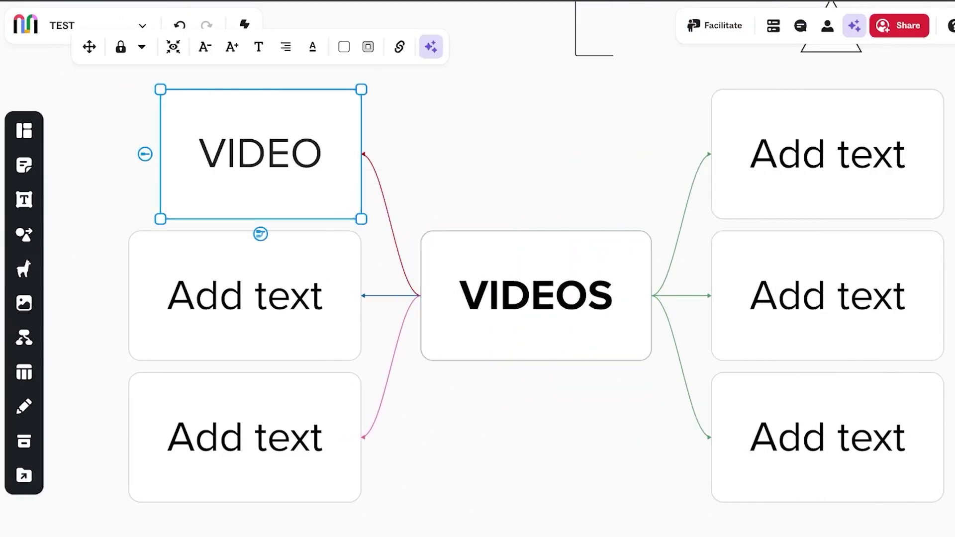
pyautogui.write('1')
pyautogui.click(294, 335)
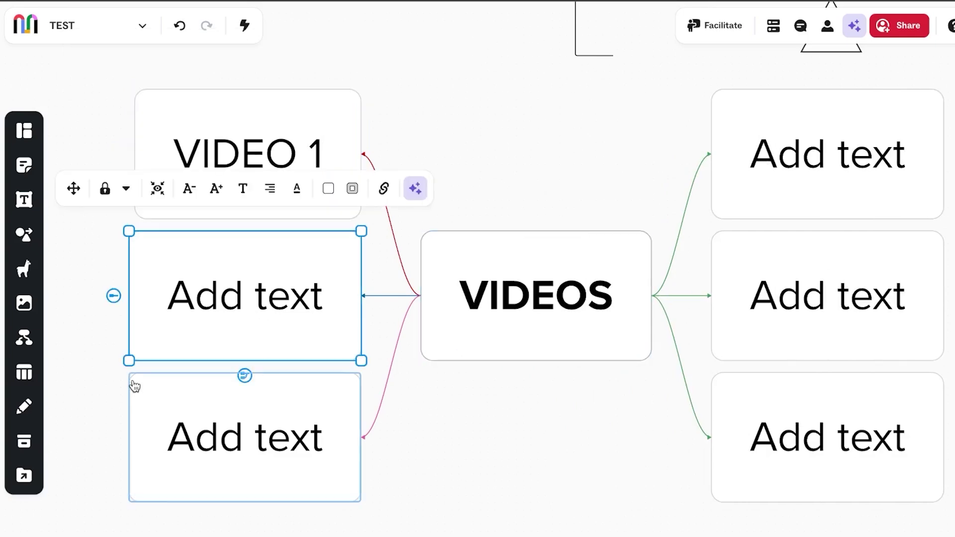
pyautogui.scroll(-10, 520, 404)
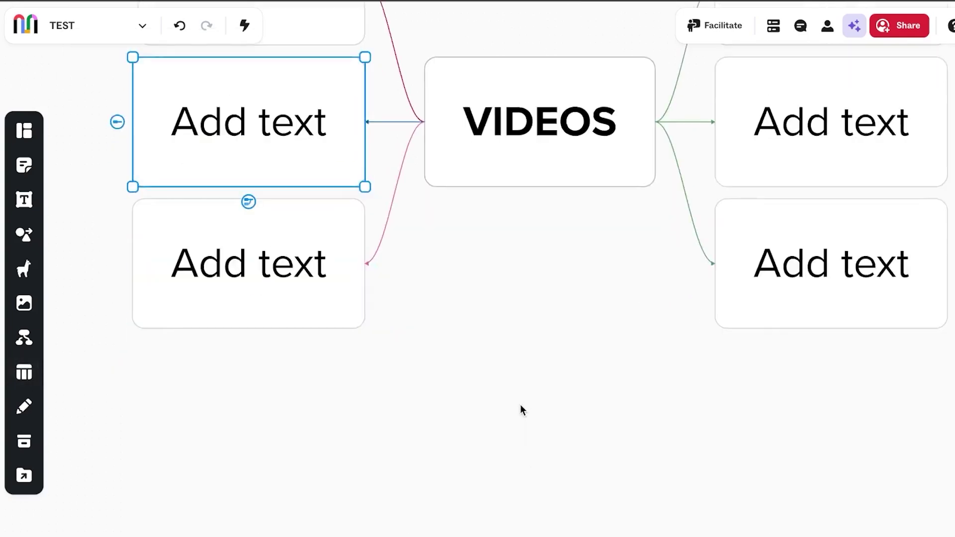
# Step: Insert an enlarged 3x3 table with a freeform area placed to its right
pyautogui.click(23, 370)
pyautogui.click(156, 191)
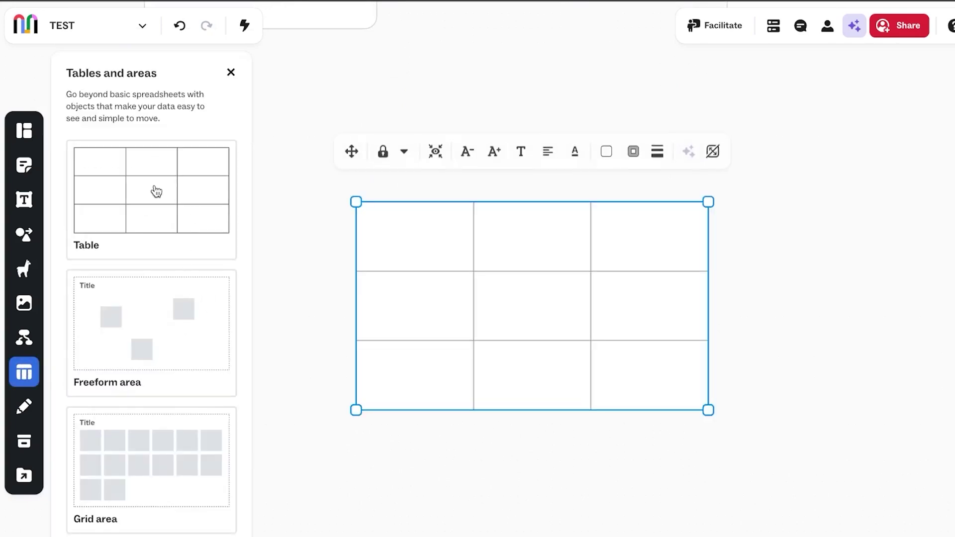
pyautogui.moveTo(356, 195); pyautogui.dragTo(241, 99)
pyautogui.click(153, 338)
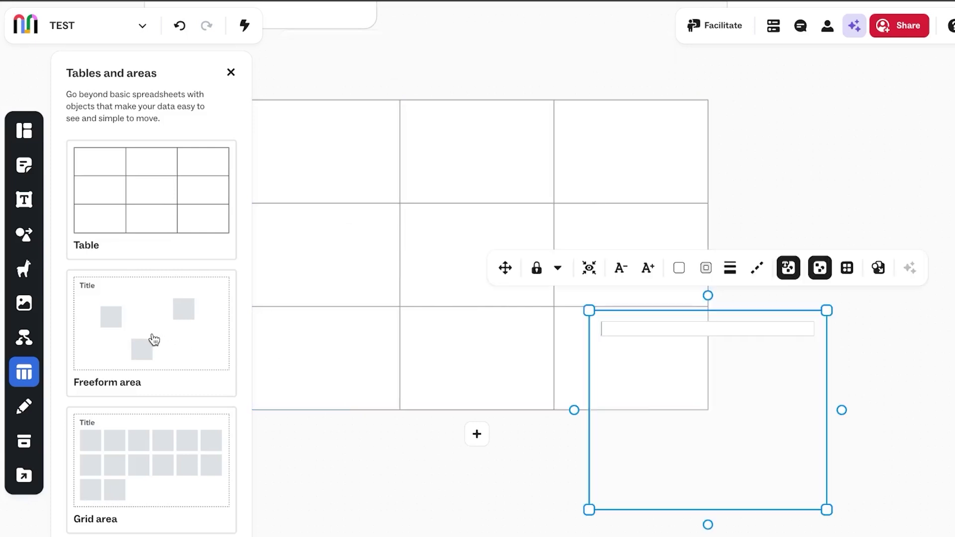
pyautogui.moveTo(738, 434); pyautogui.dragTo(895, 228)
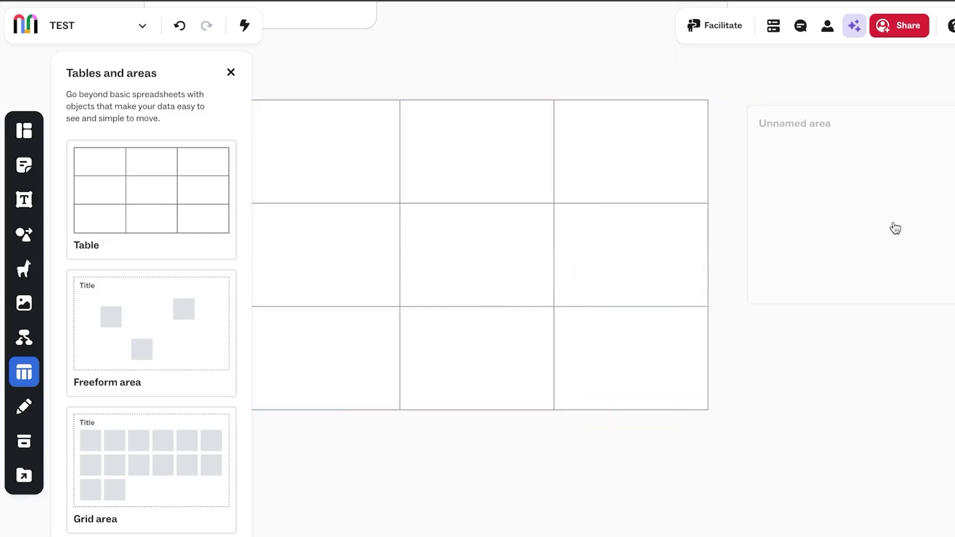
# Step: Draw a freehand zigzag line down through the freeform area
pyautogui.click(23, 405)
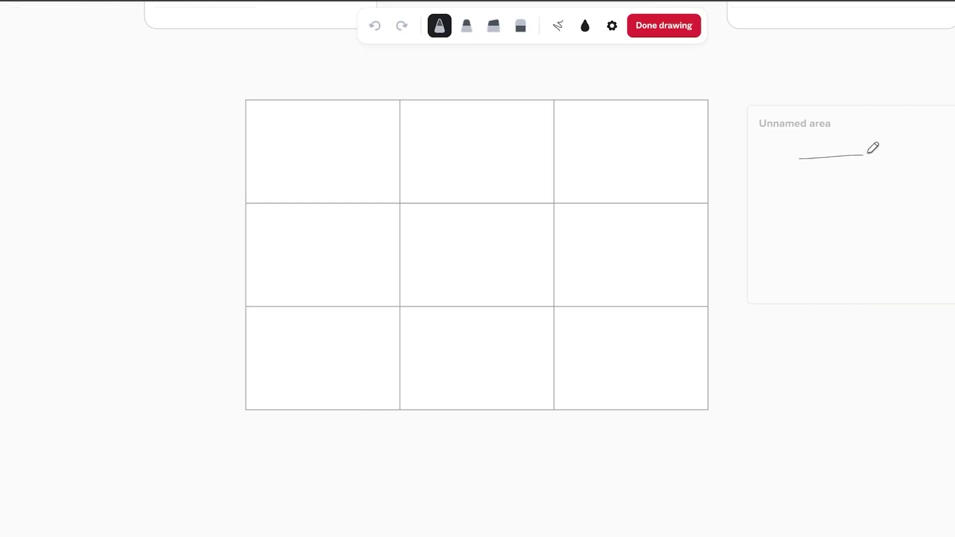
pyautogui.moveTo(863, 155)
pyautogui.mouseDown()
pyautogui.moveTo(822, 384)
pyautogui.moveTo(787, 440)
pyautogui.mouseUp()
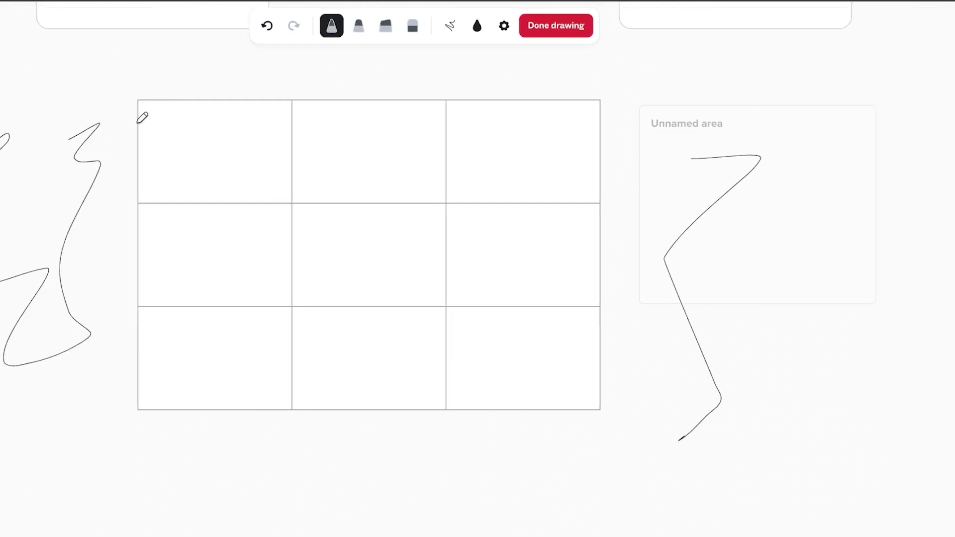
pyautogui.click(556, 25)
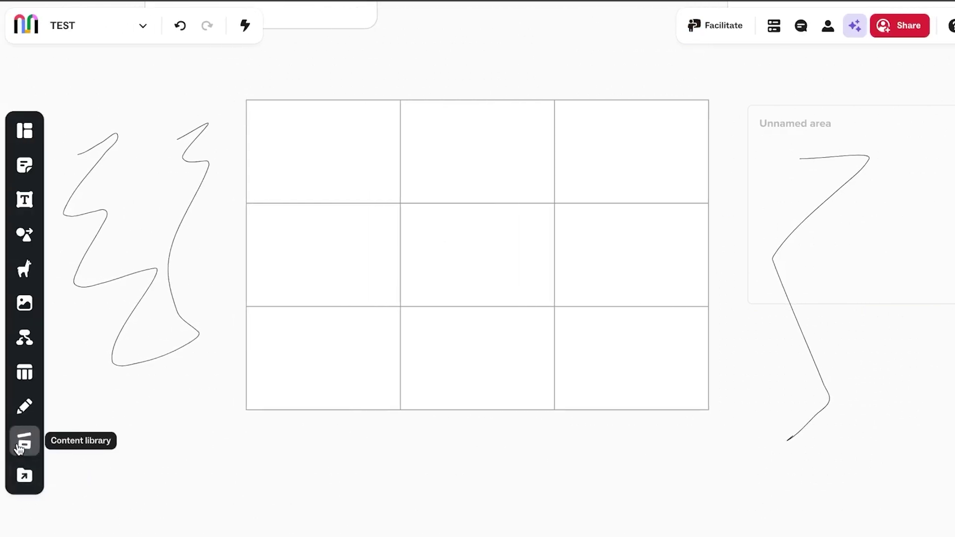
# Step: Glance at the Content library, then scroll to the On hold, To-do, In progress and Done kanban columns
pyautogui.click(19, 449)
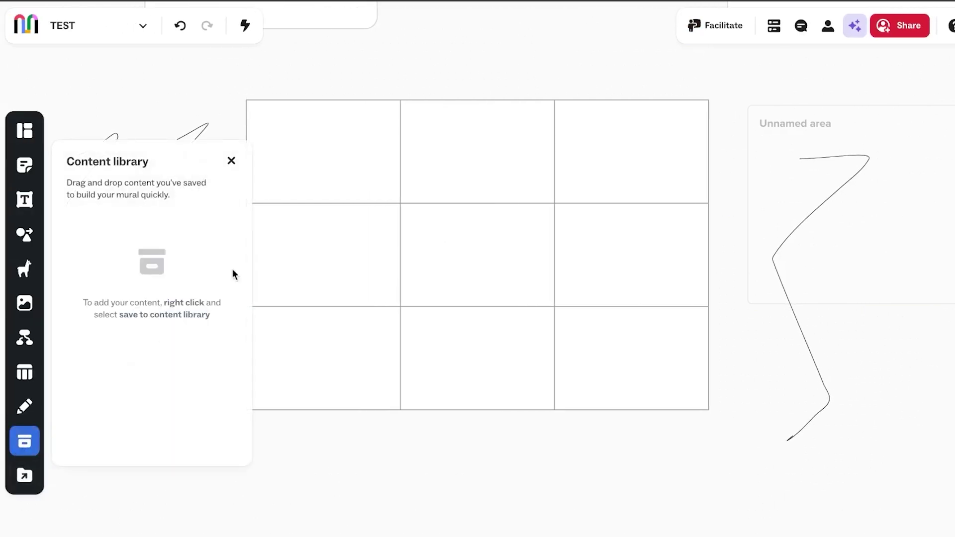
pyautogui.click(231, 162)
pyautogui.scroll(15, 640, 285)
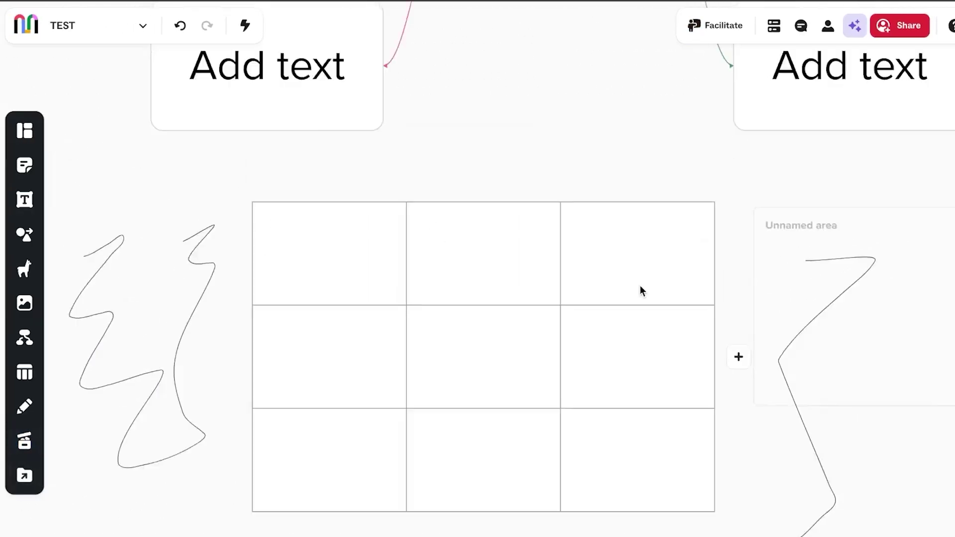
pyautogui.scroll(15, 642, 303)
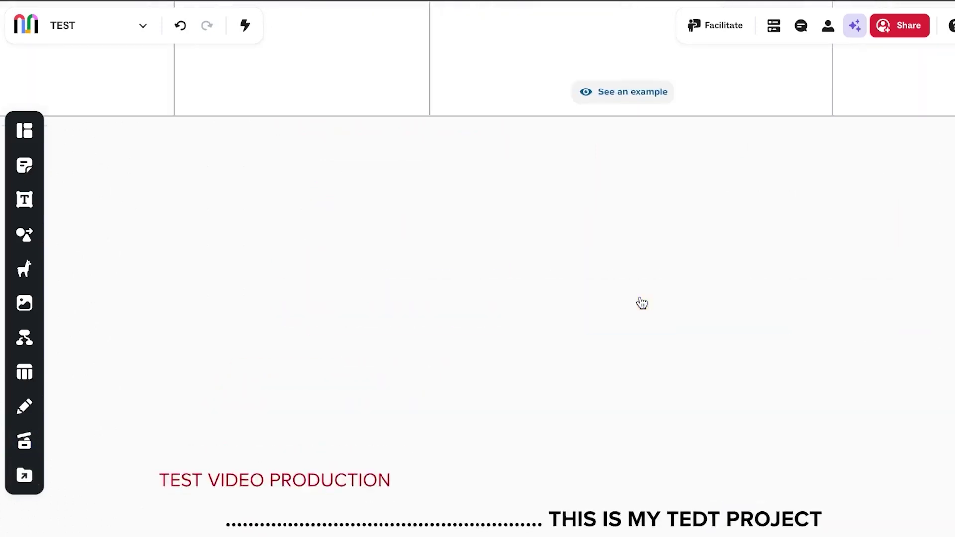
pyautogui.scroll(10, 641, 302)
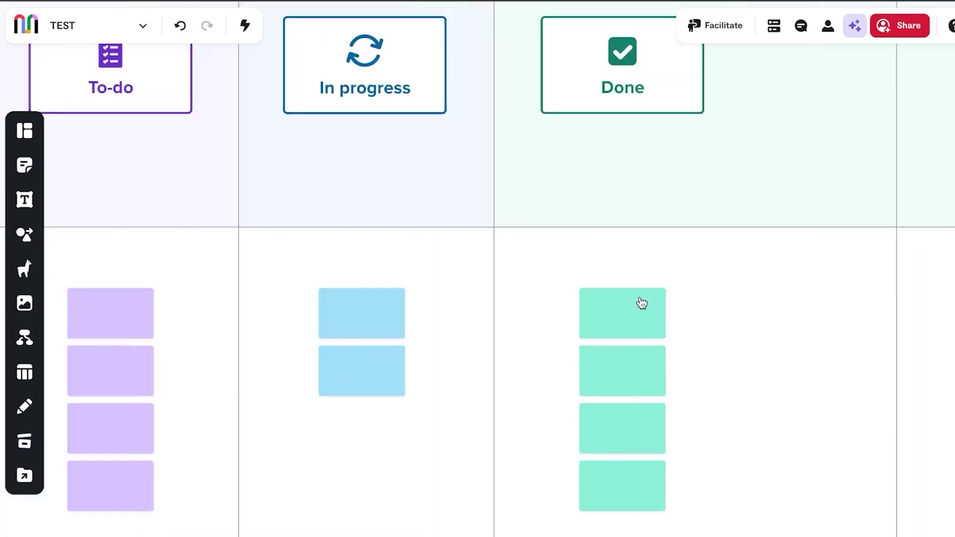
pyautogui.hscroll(-3, 641, 303)
pyautogui.scroll(-5, 641, 303)
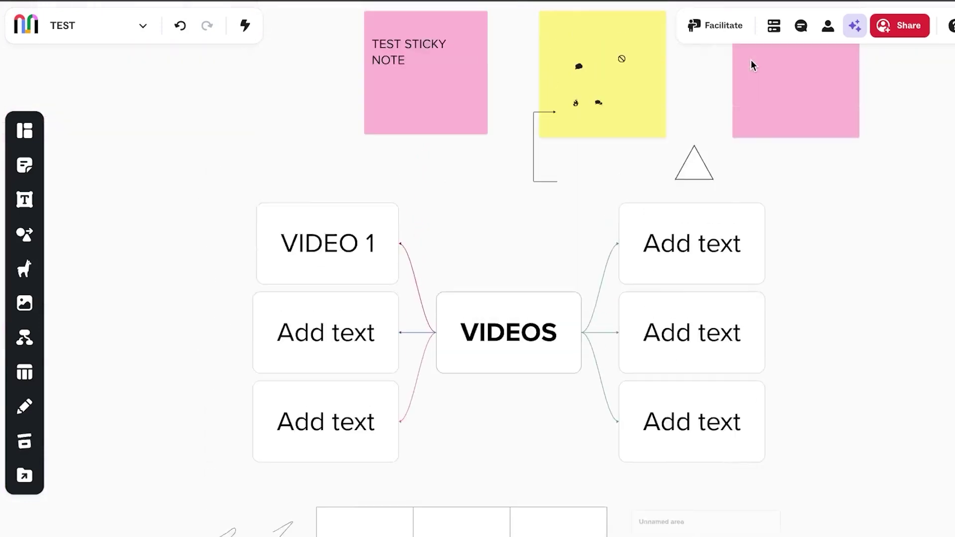
pyautogui.scroll(15, 751, 64)
pyautogui.scroll(-8, 752, 64)
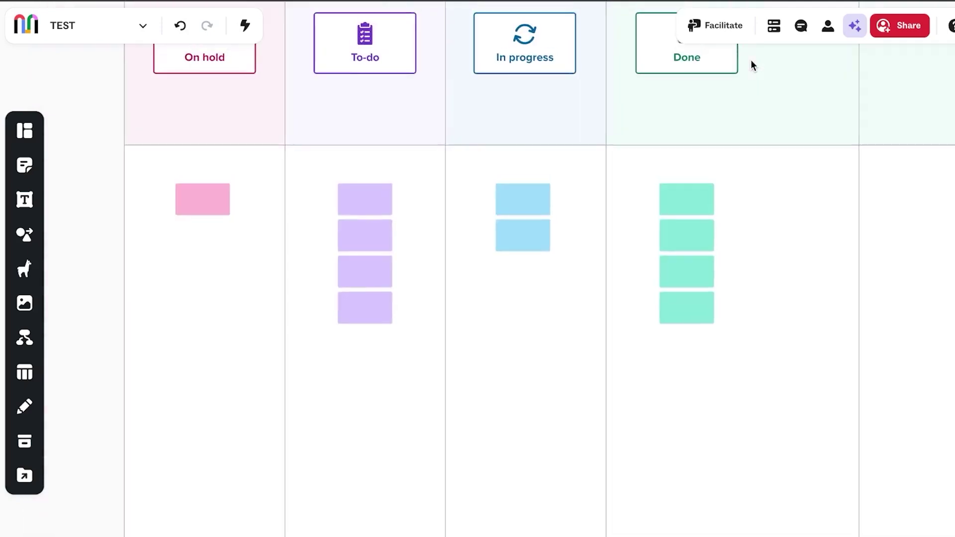
pyautogui.scroll(1, 752, 65)
pyautogui.scroll(2, 750, 59)
pyautogui.scroll(-3, 751, 60)
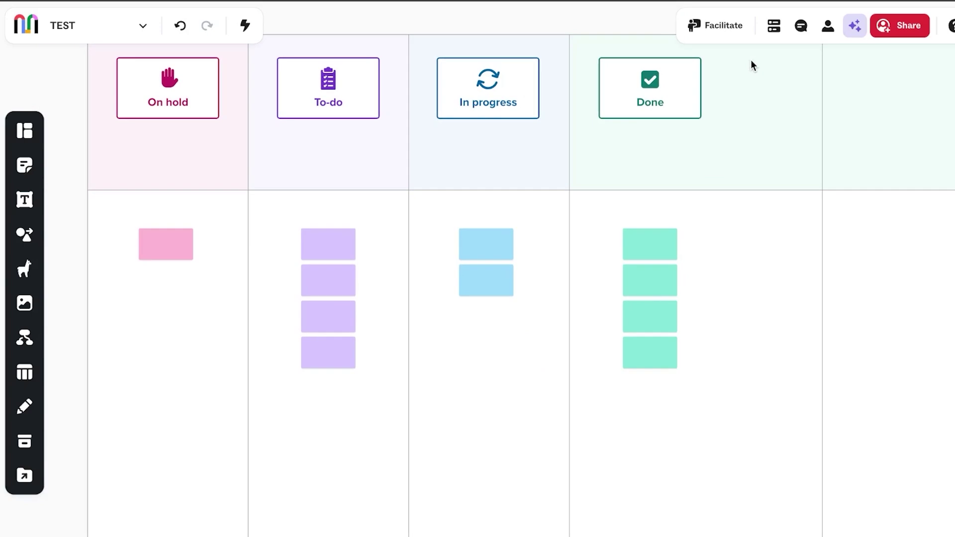
pyautogui.click(906, 27)
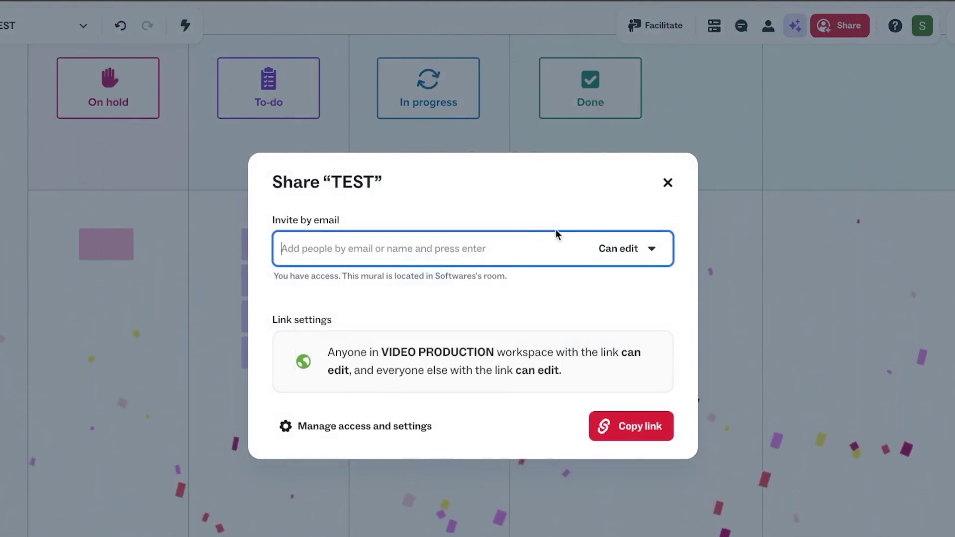
pyautogui.click(640, 251)
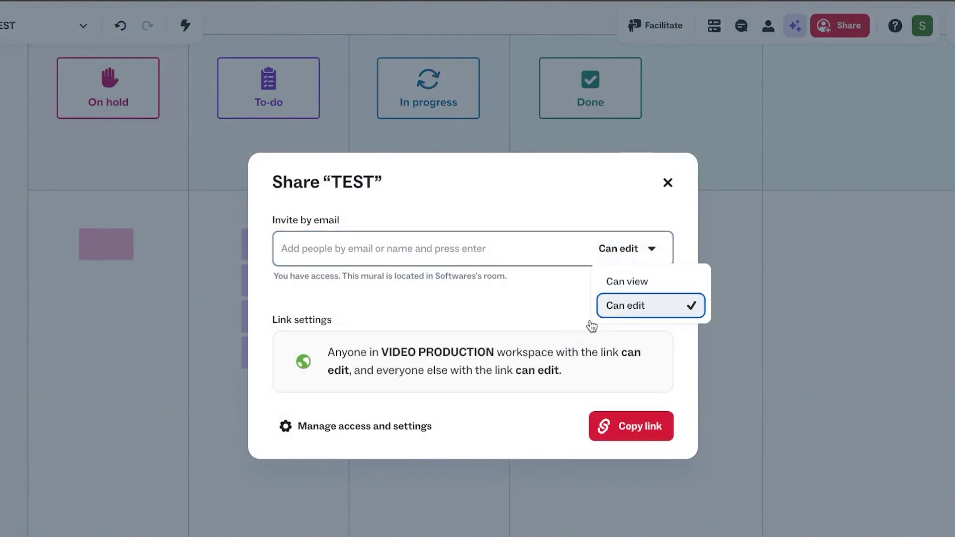
pyautogui.click(428, 429)
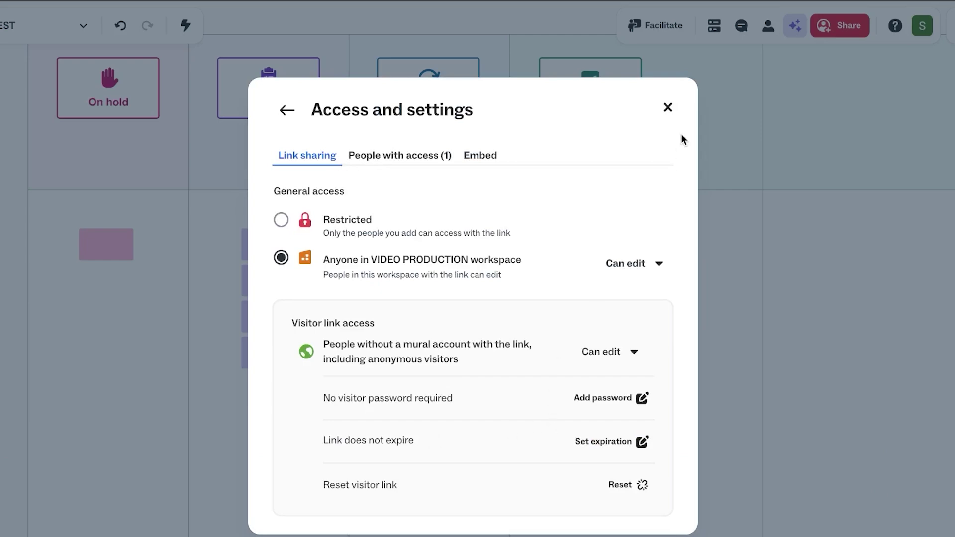
pyautogui.click(668, 108)
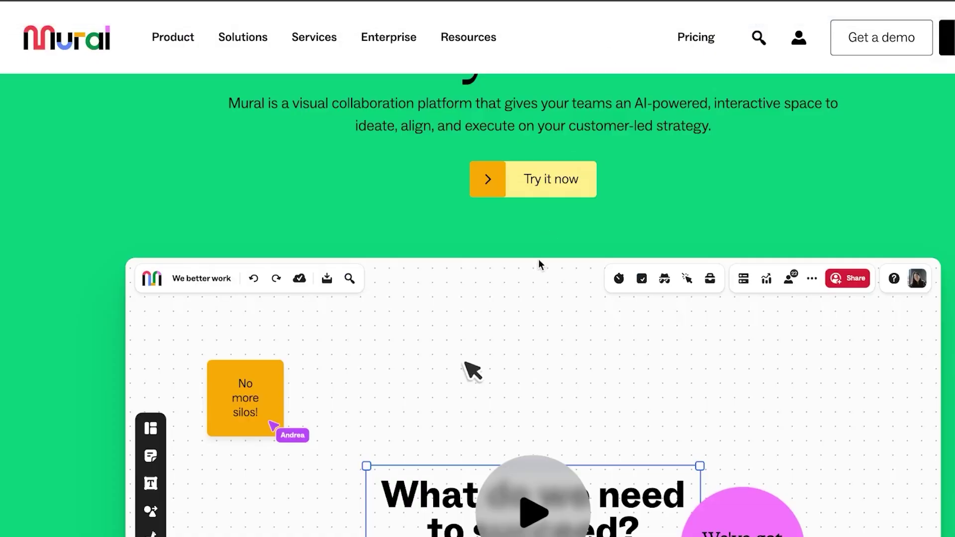
pyautogui.scroll(-12, 540, 264)
pyautogui.scroll(6, 540, 264)
pyautogui.scroll(-10, 539, 263)
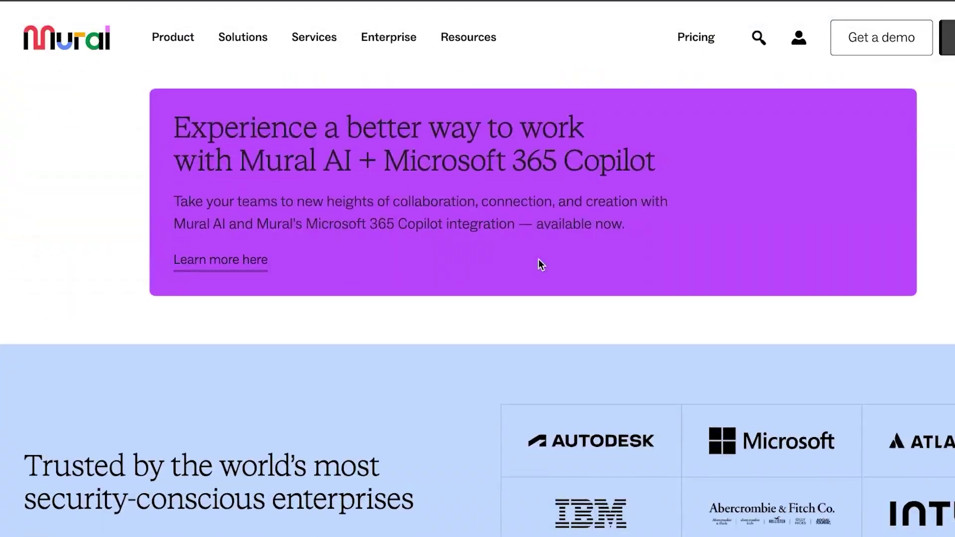
pyautogui.scroll(-12, 539, 264)
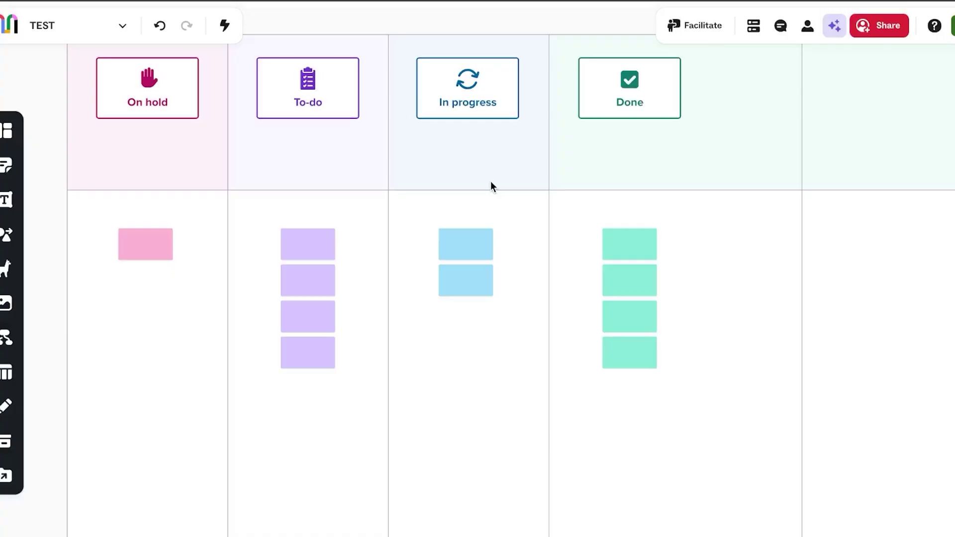